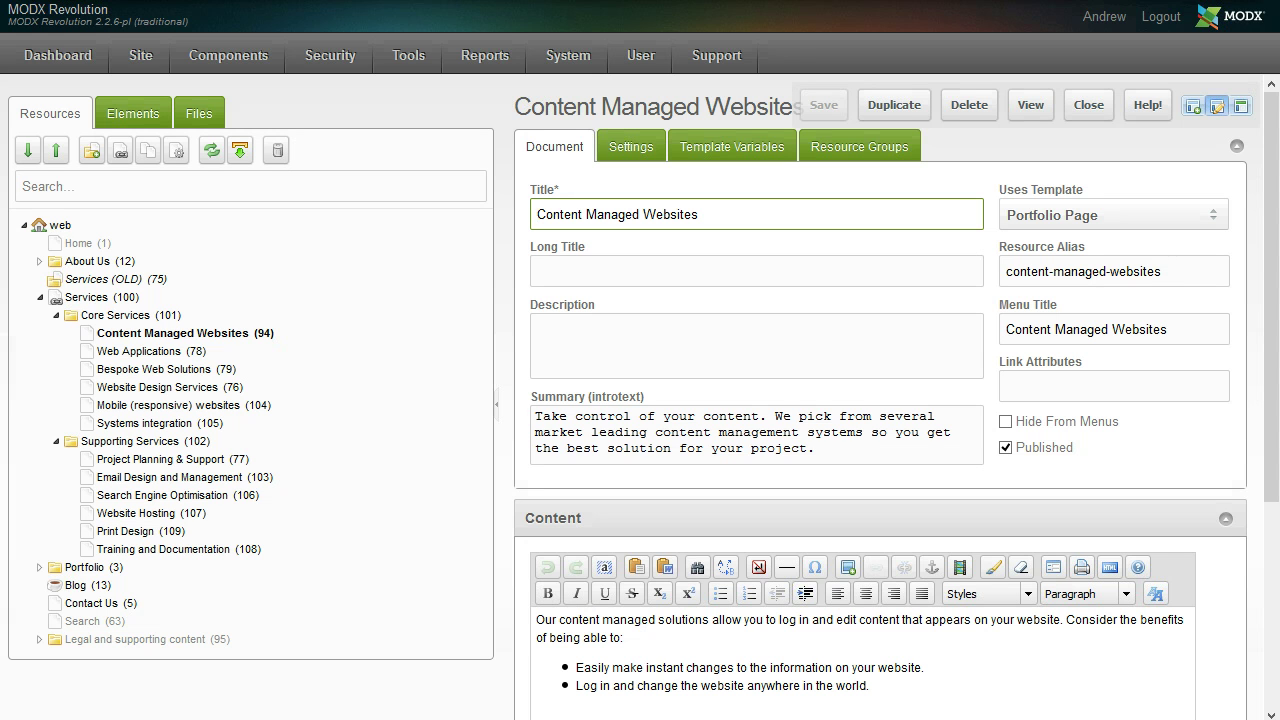
Review the Content Managed Websites page's title, long title, summary and body content.
mouse_move(590, 269)
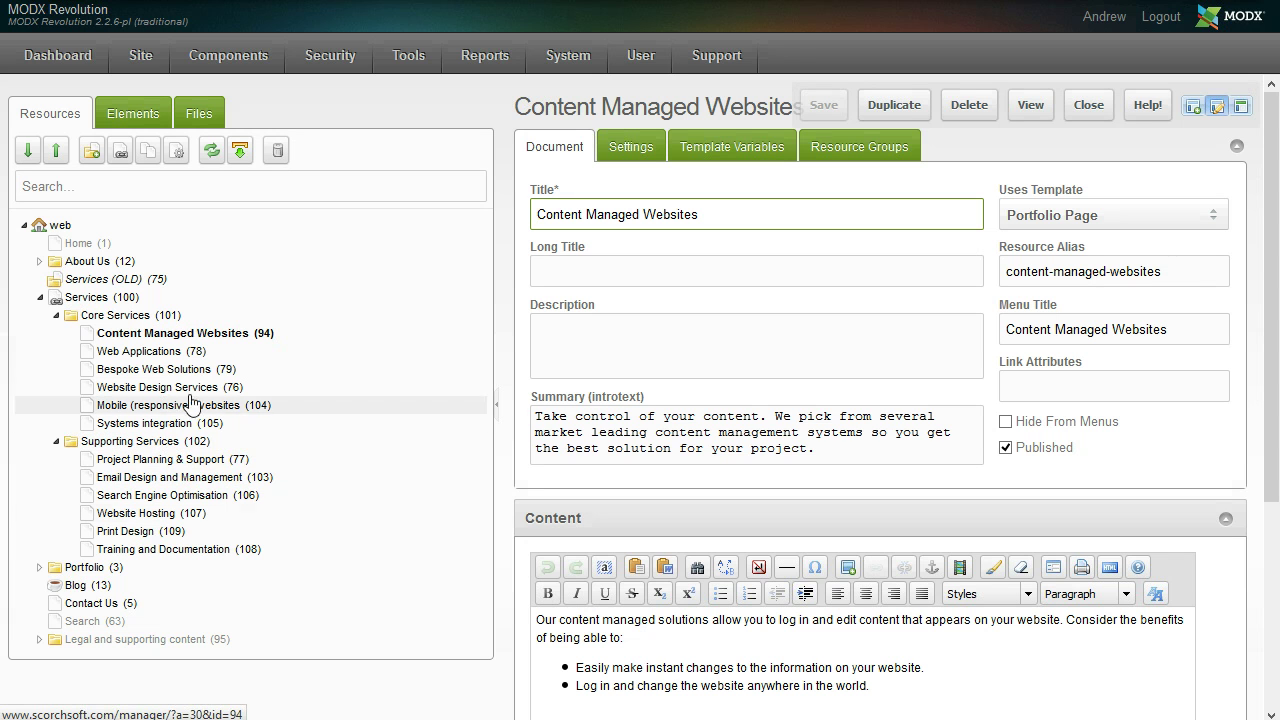
click(177, 336)
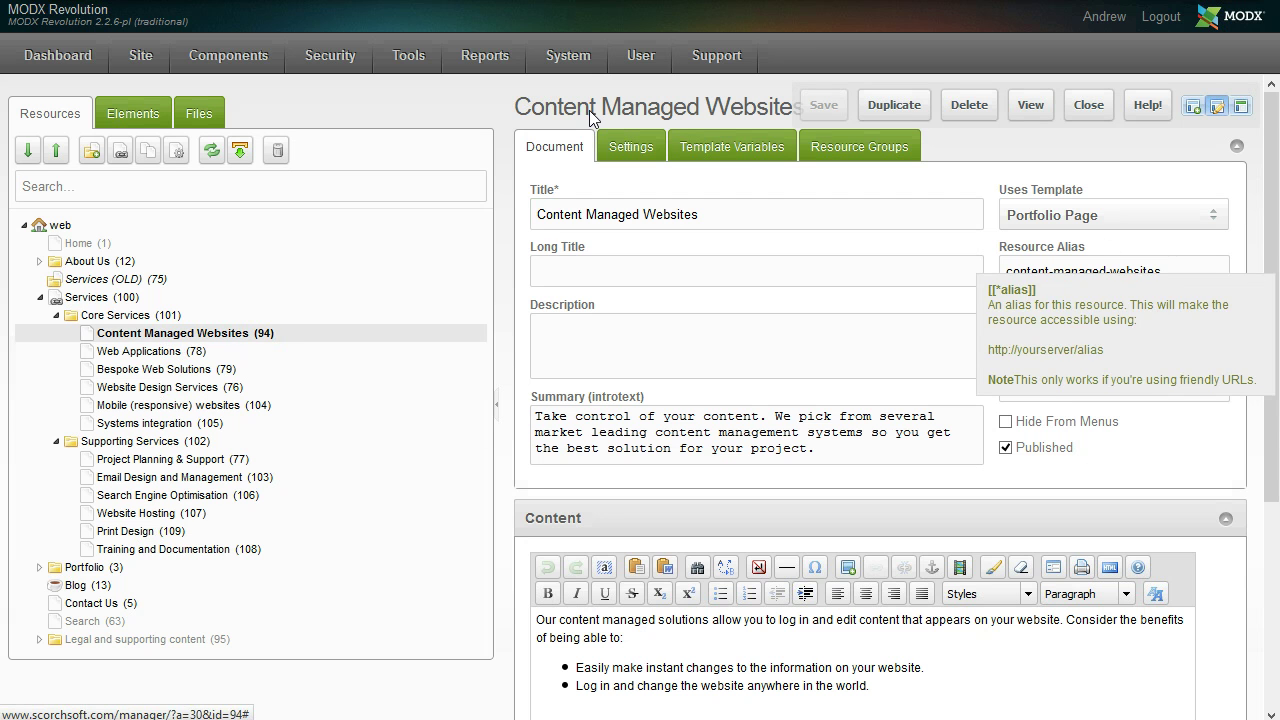
drag(1272, 230, 1270, 248)
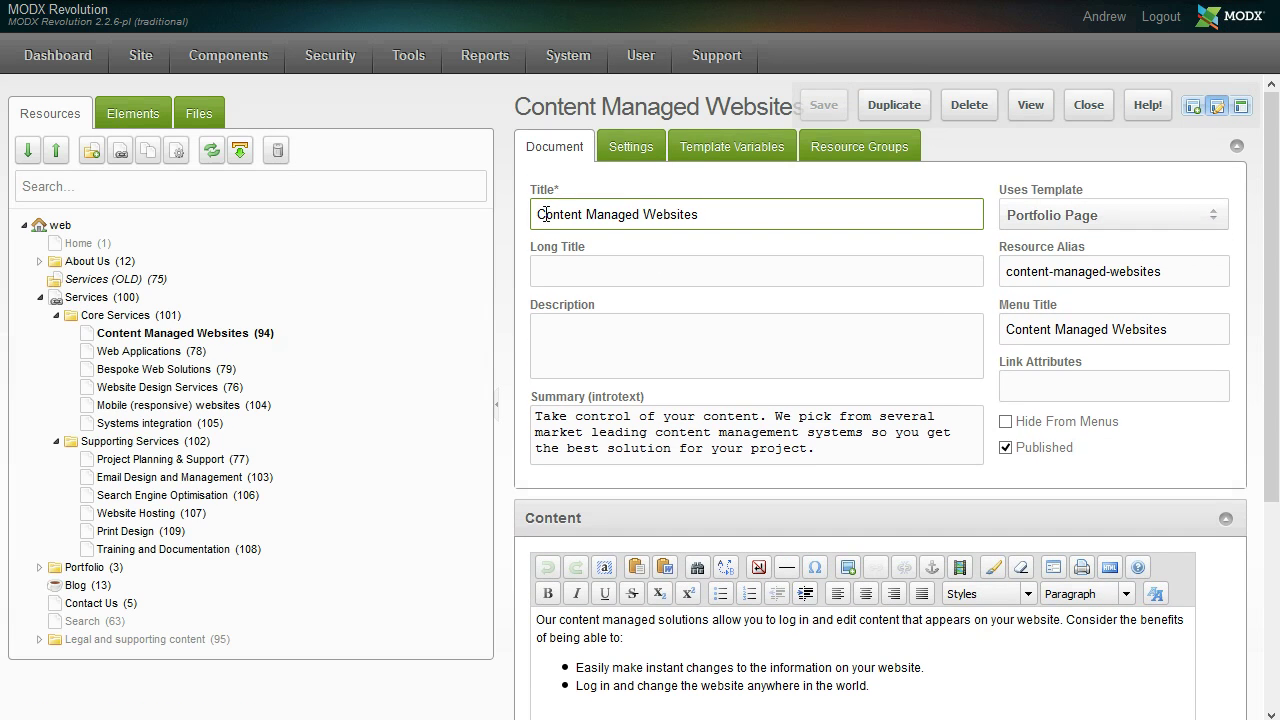
triple_click(547, 214)
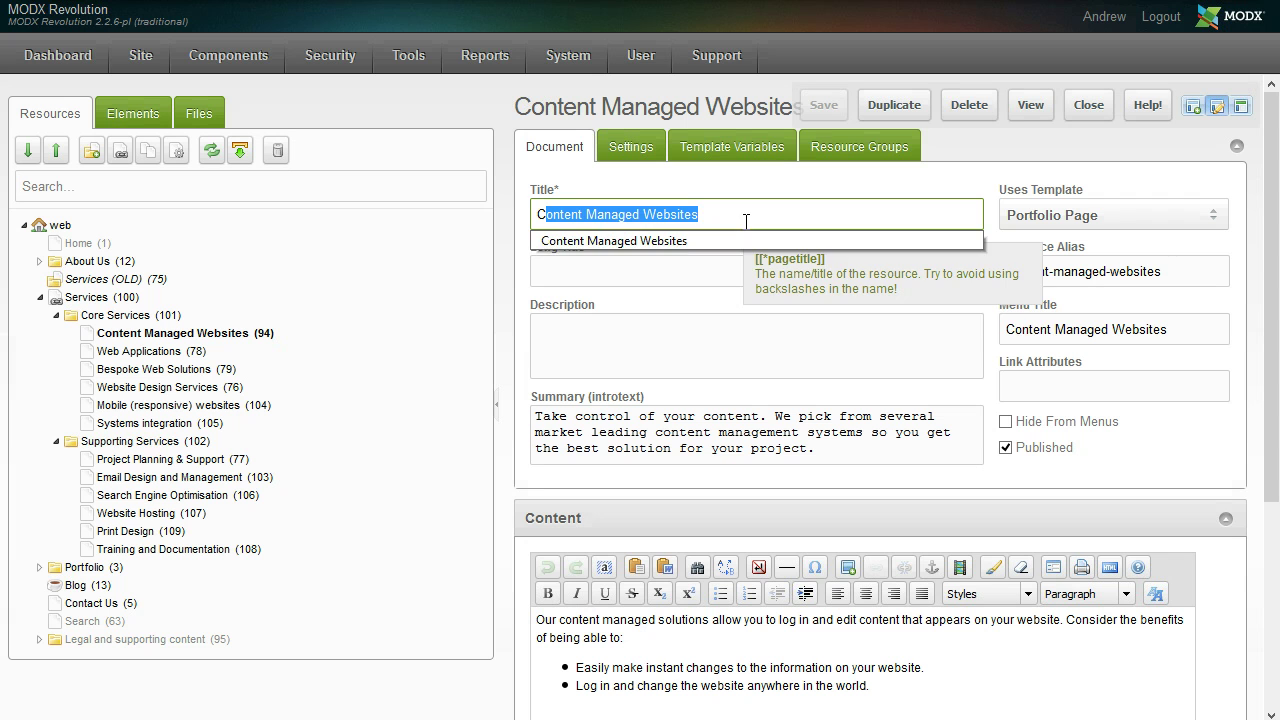
click(577, 277)
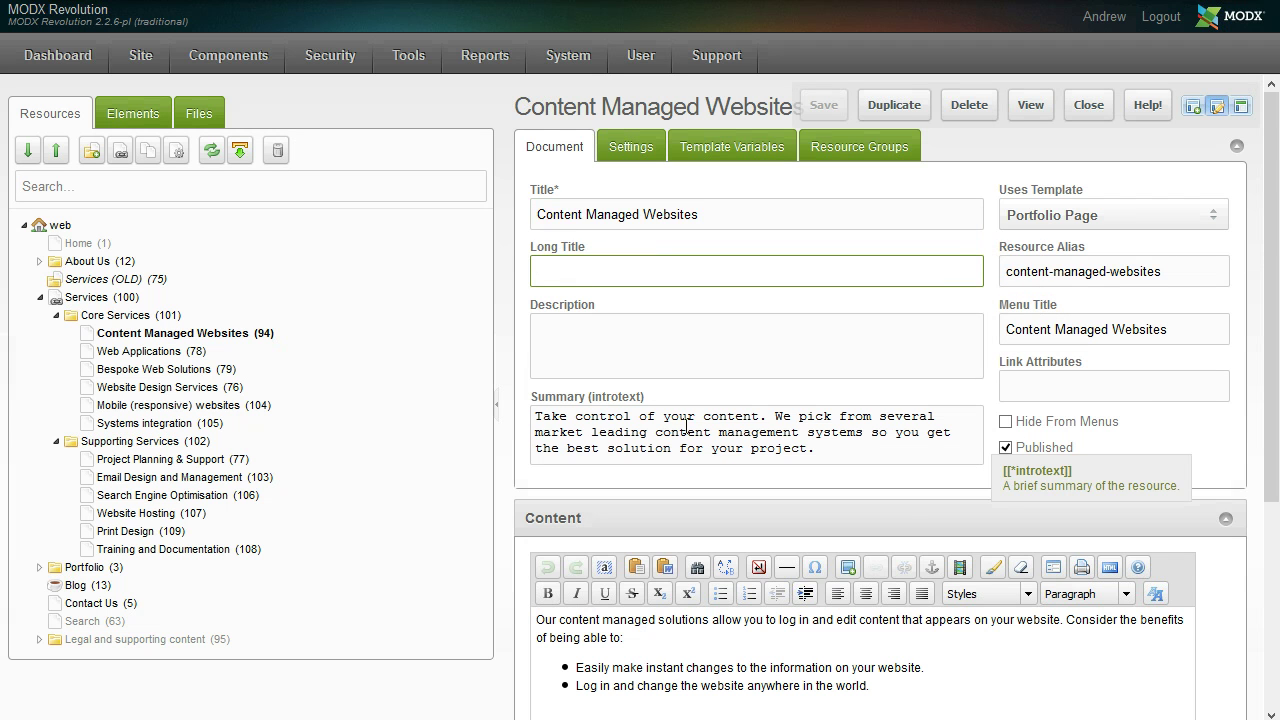
drag(1272, 264, 1272, 444)
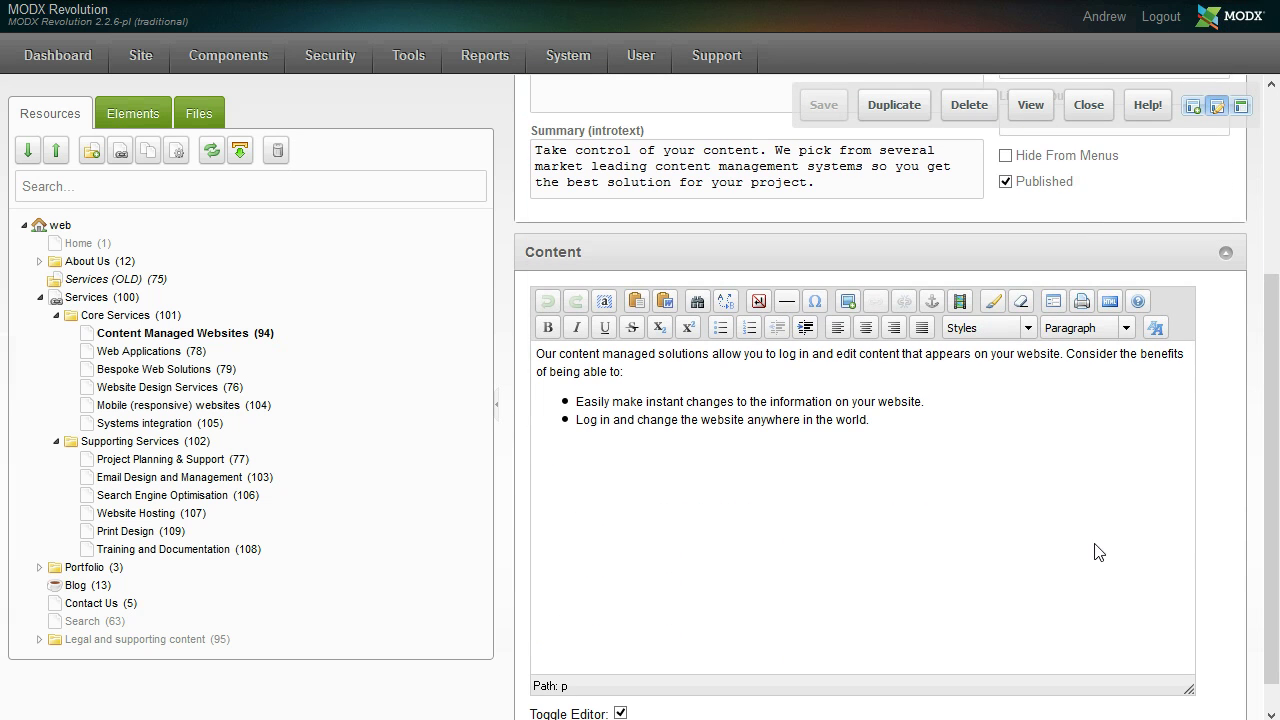
drag(1015, 578, 503, 332)
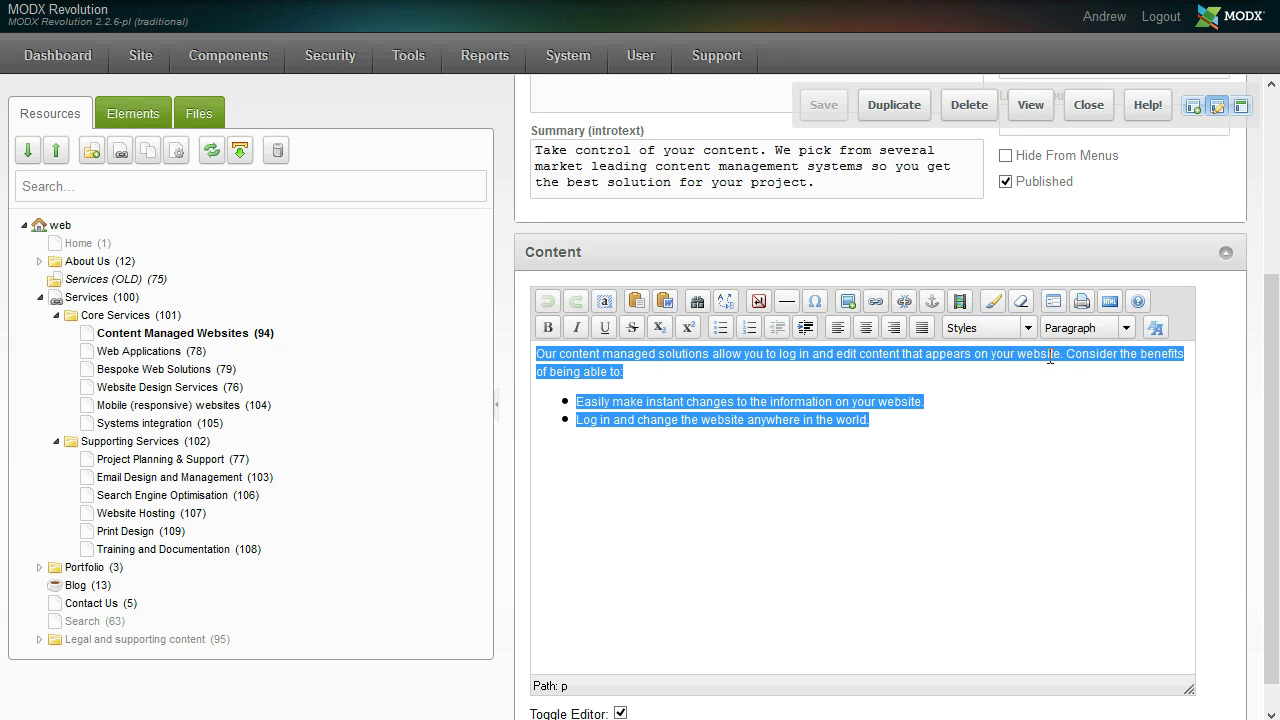
Check the image insertion options for the page content, then dismiss them without adding an image.
click(888, 400)
click(846, 304)
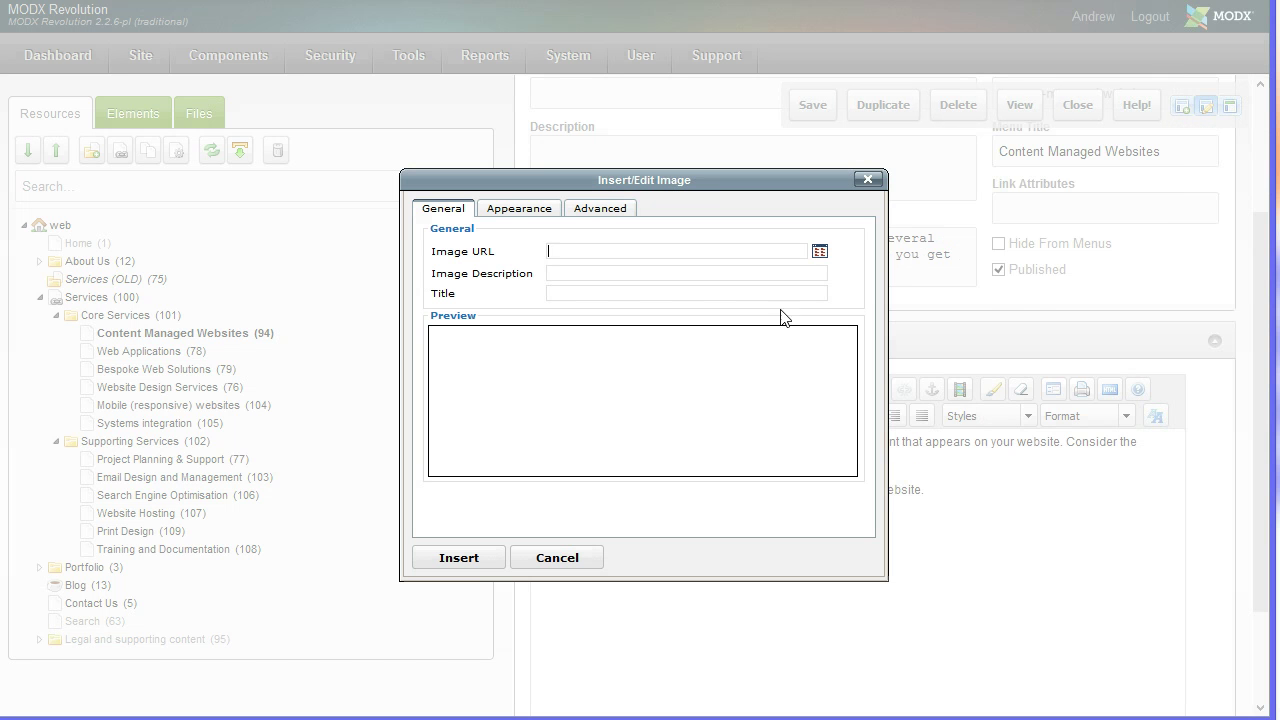
click(867, 179)
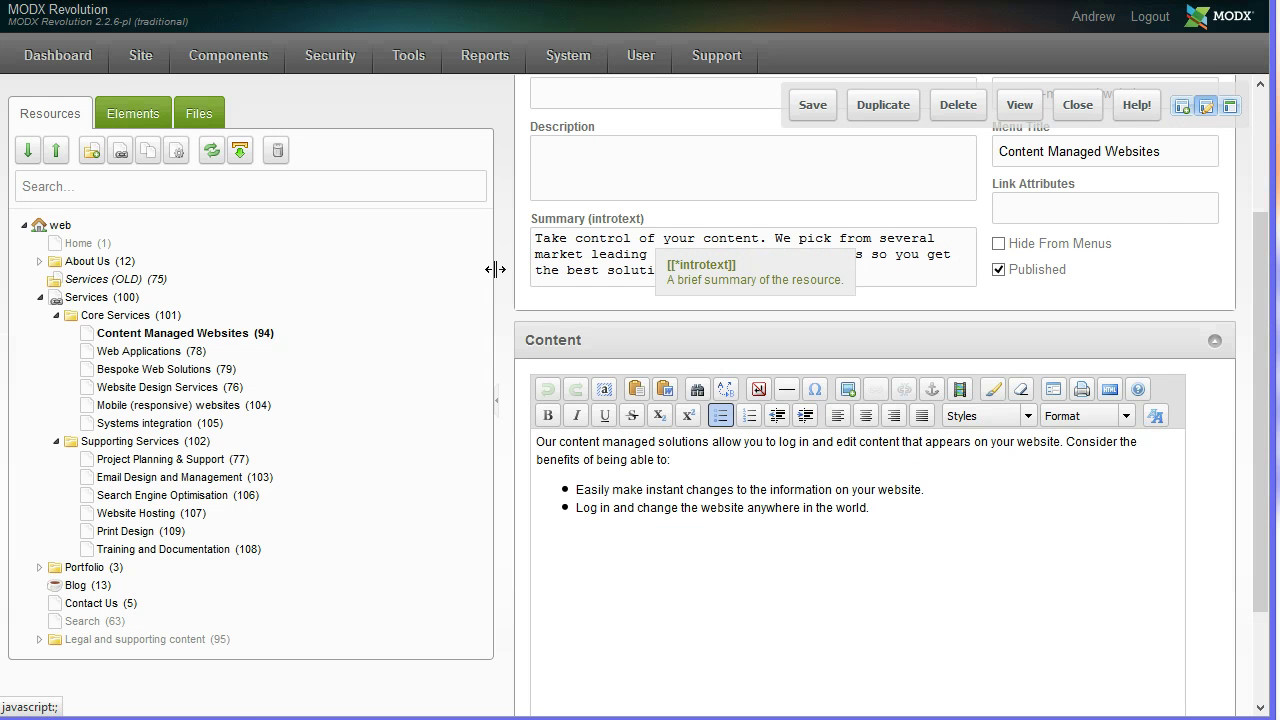
Collapse Core Services, Supporting Services and Services in the resource tree, and move the Portfolio folder directly above Services.
click(56, 315)
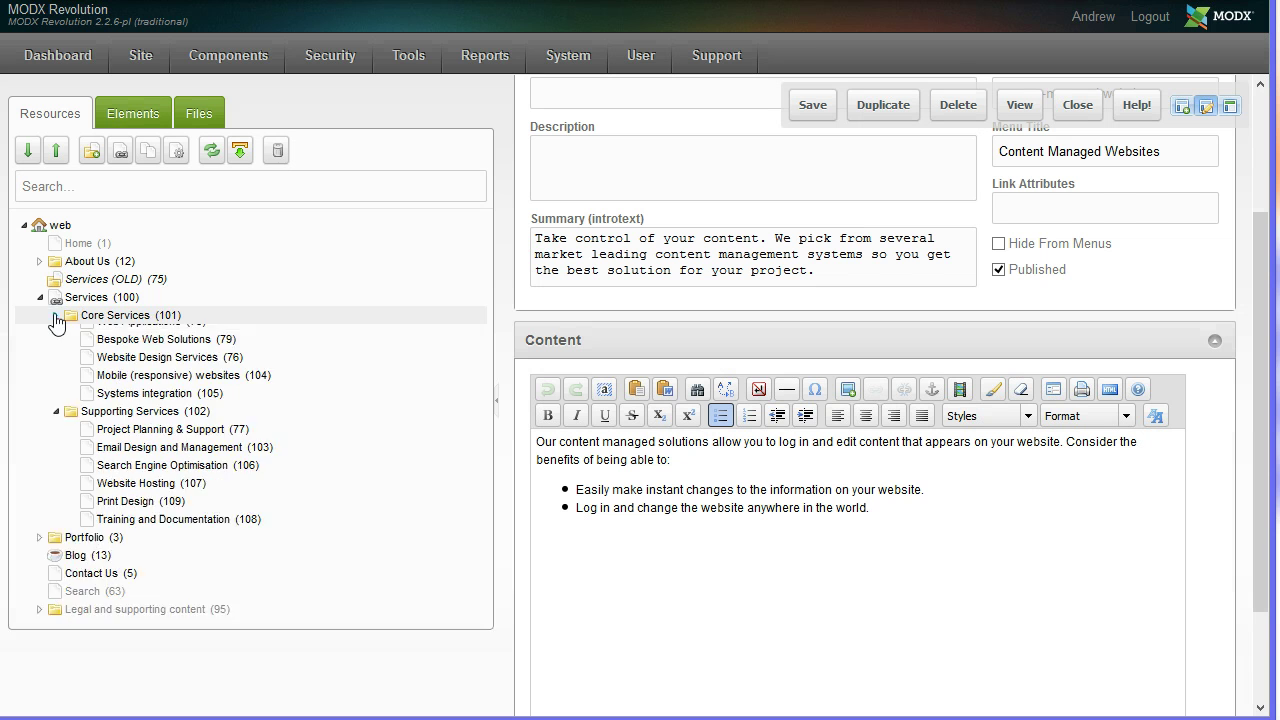
click(56, 333)
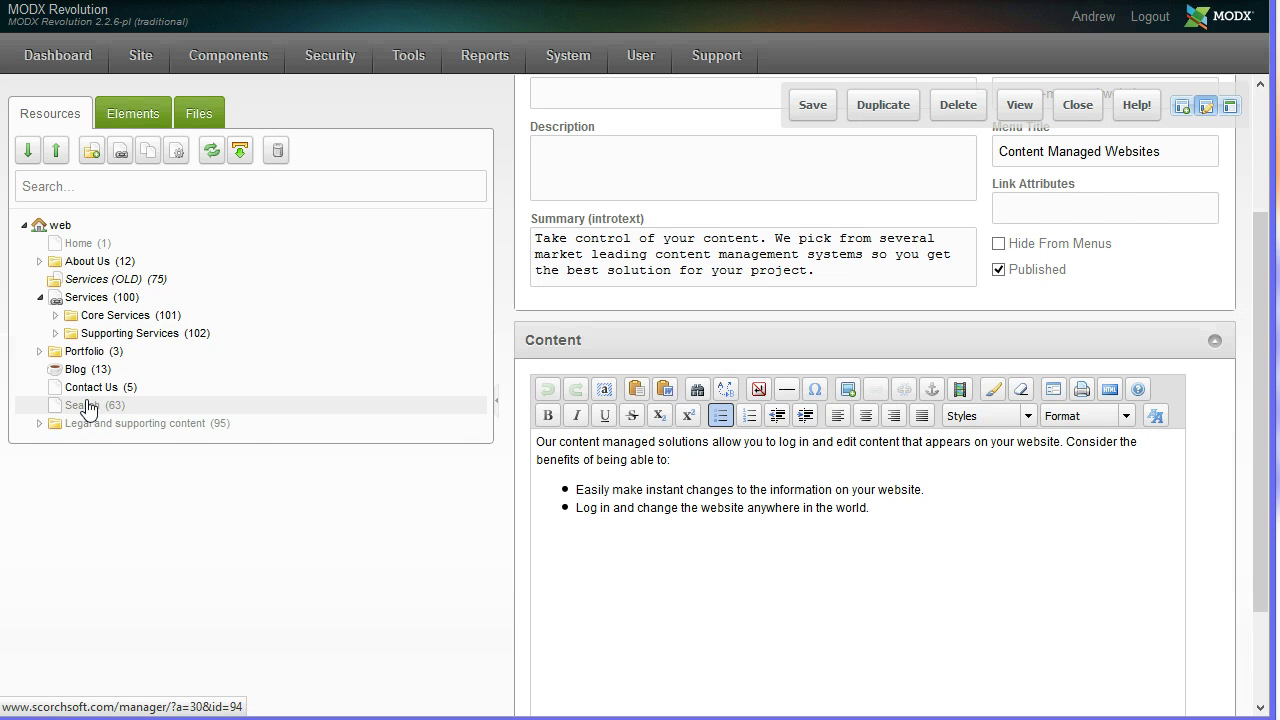
click(40, 297)
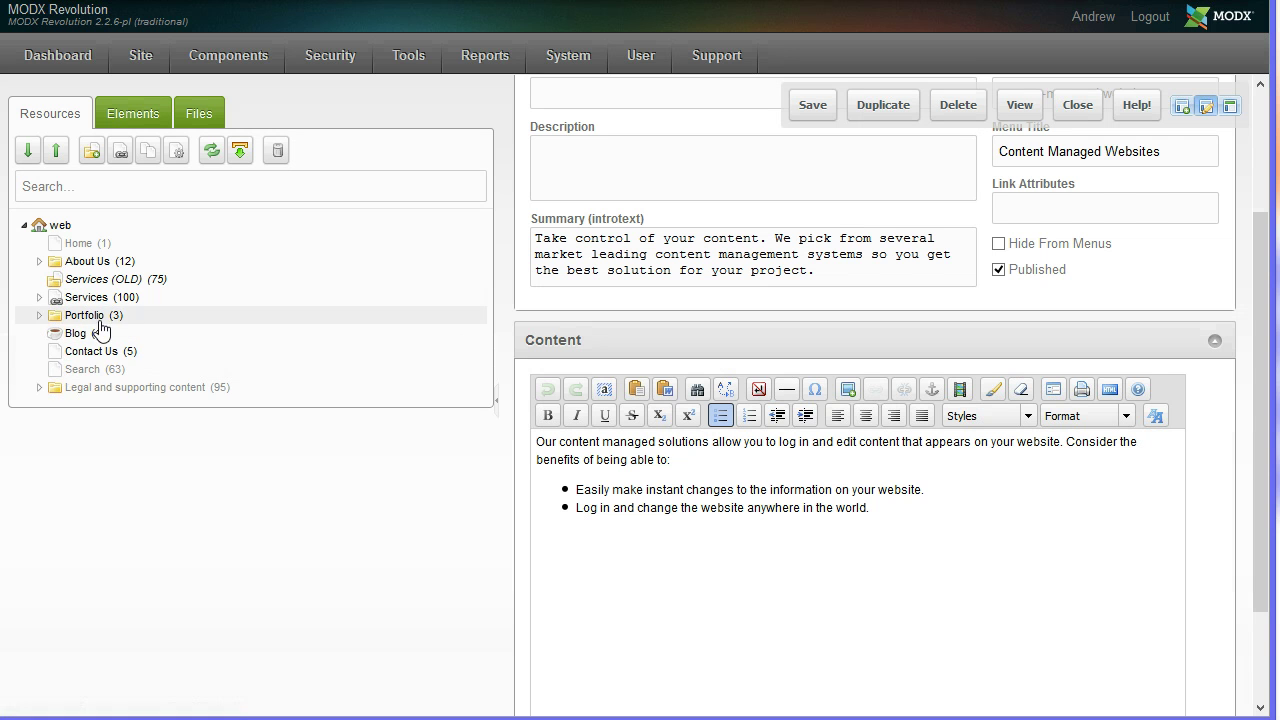
drag(85, 318, 167, 329)
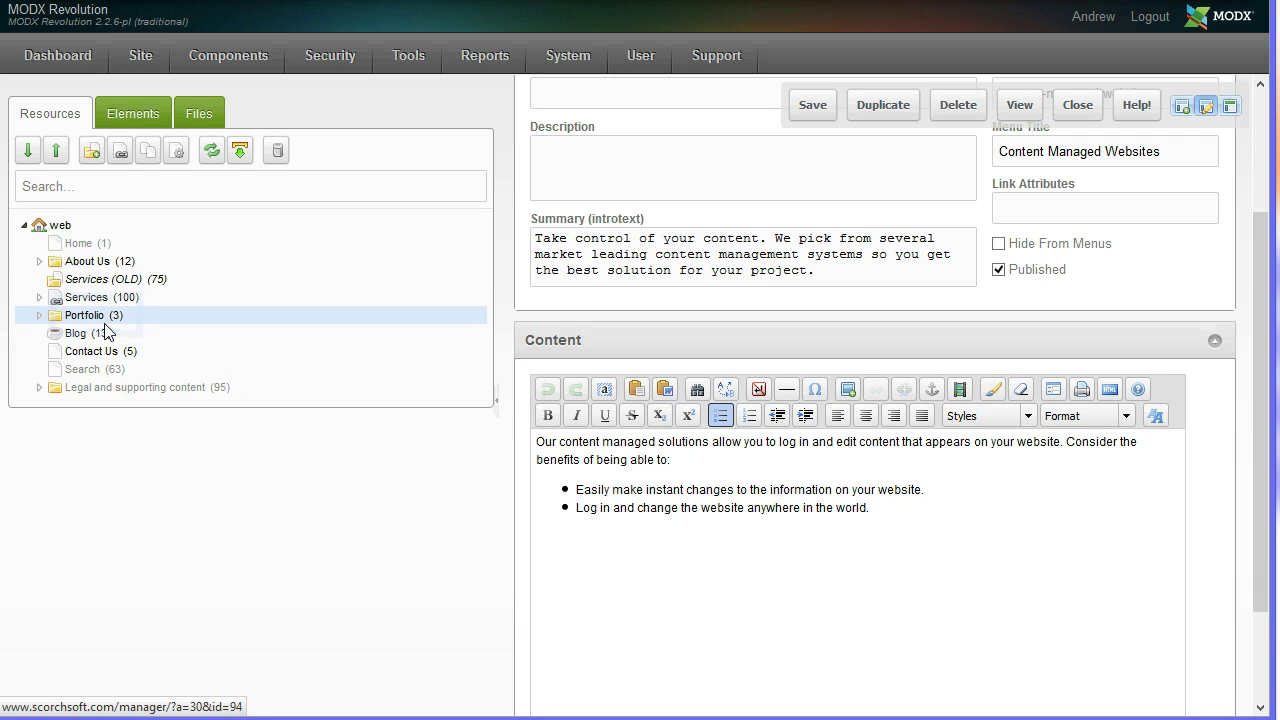
drag(94, 323, 126, 289)
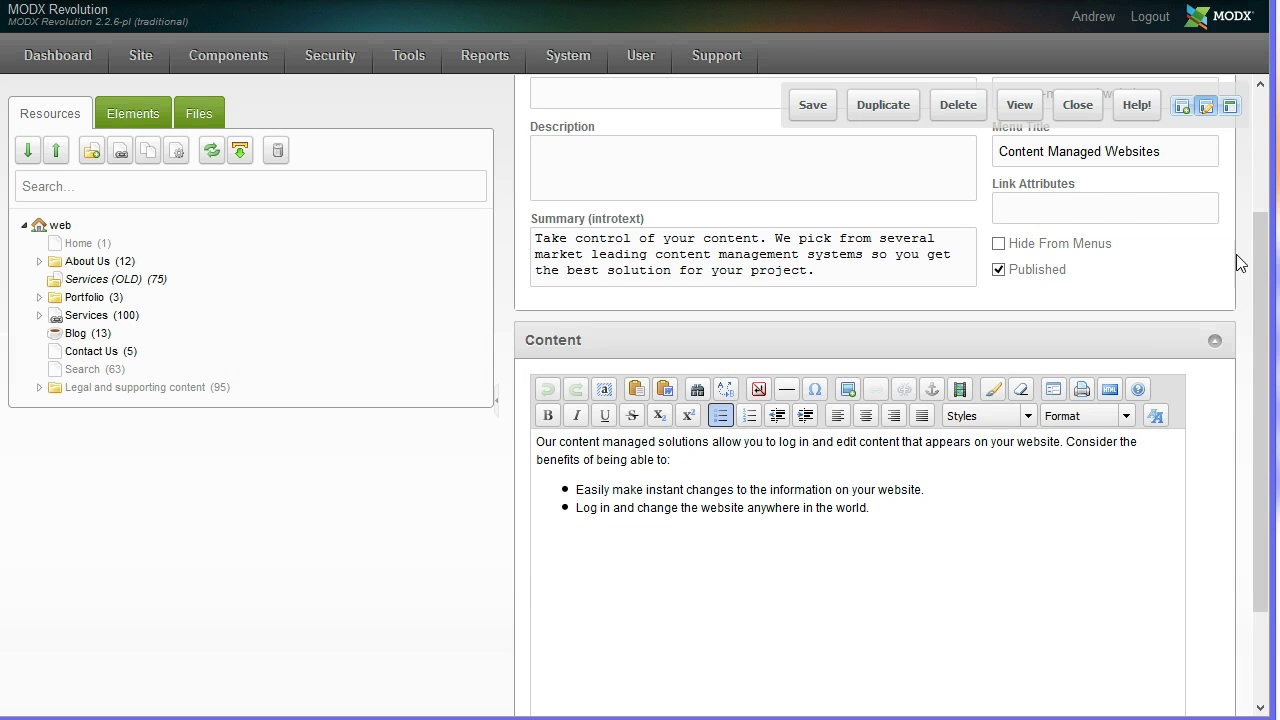
Open Package Management and narrow the resource tree area to give the package list more width.
scroll(1262, 251, up, 3)
mouse_move(569, 55)
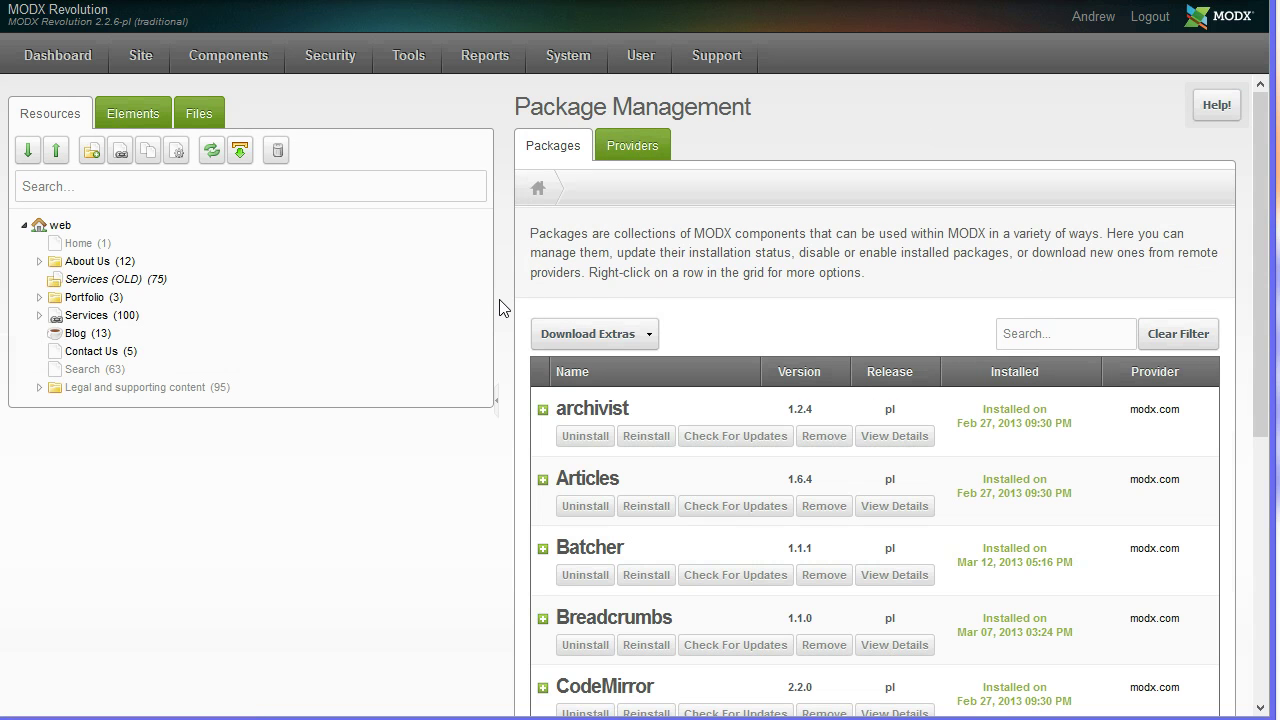
drag(497, 299, 374, 286)
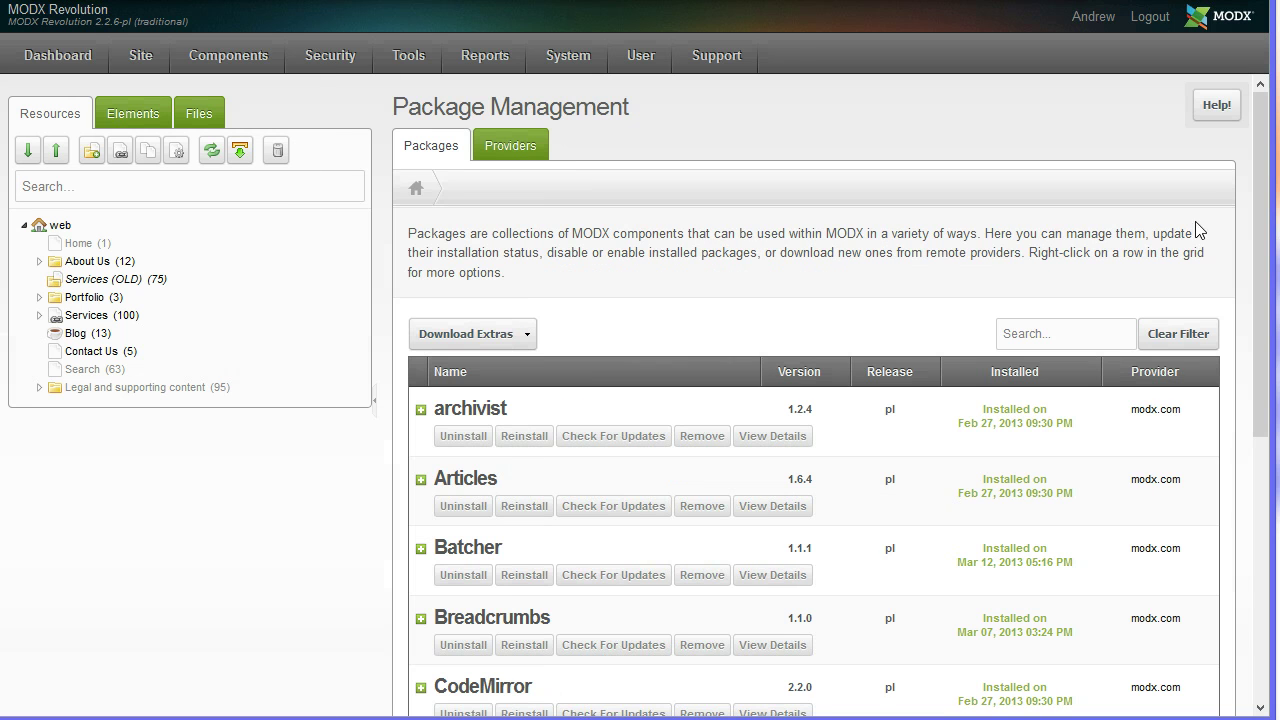
Look through the installed packages and the introductory text describing what packages are for.
scroll(1263, 172, down, 4)
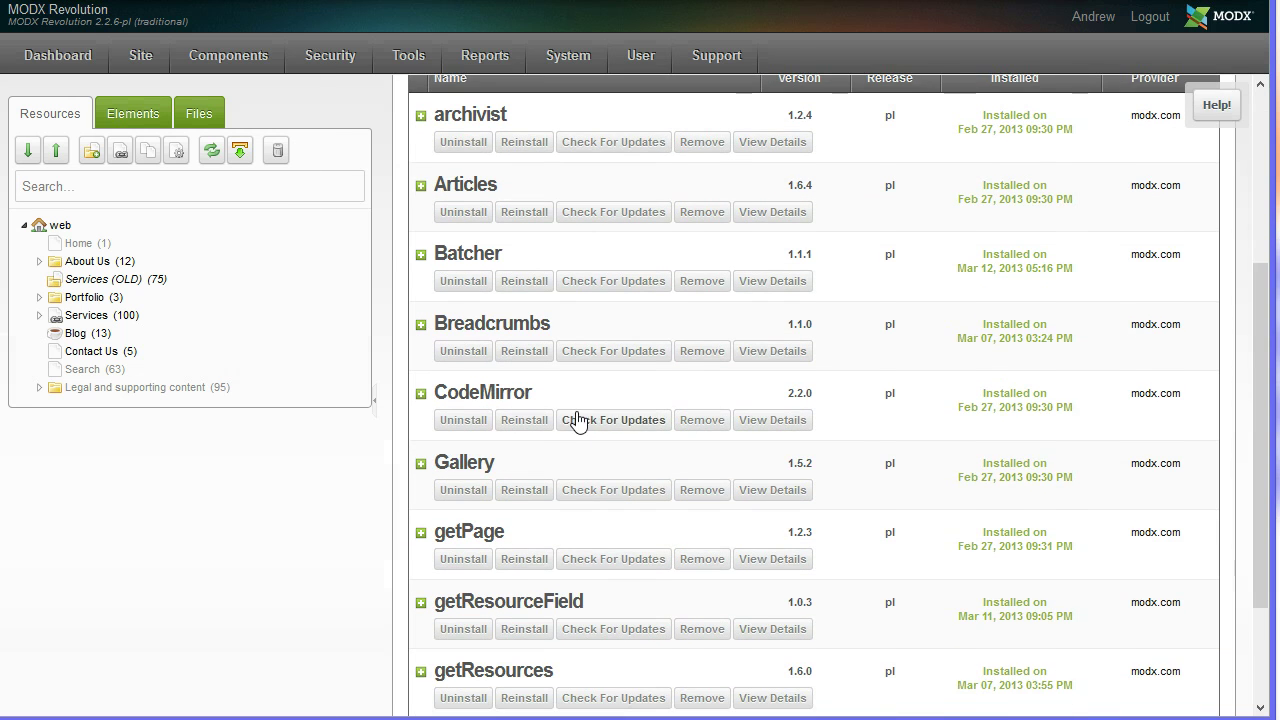
scroll(600, 480, down, 1)
scroll(610, 510, up, 3)
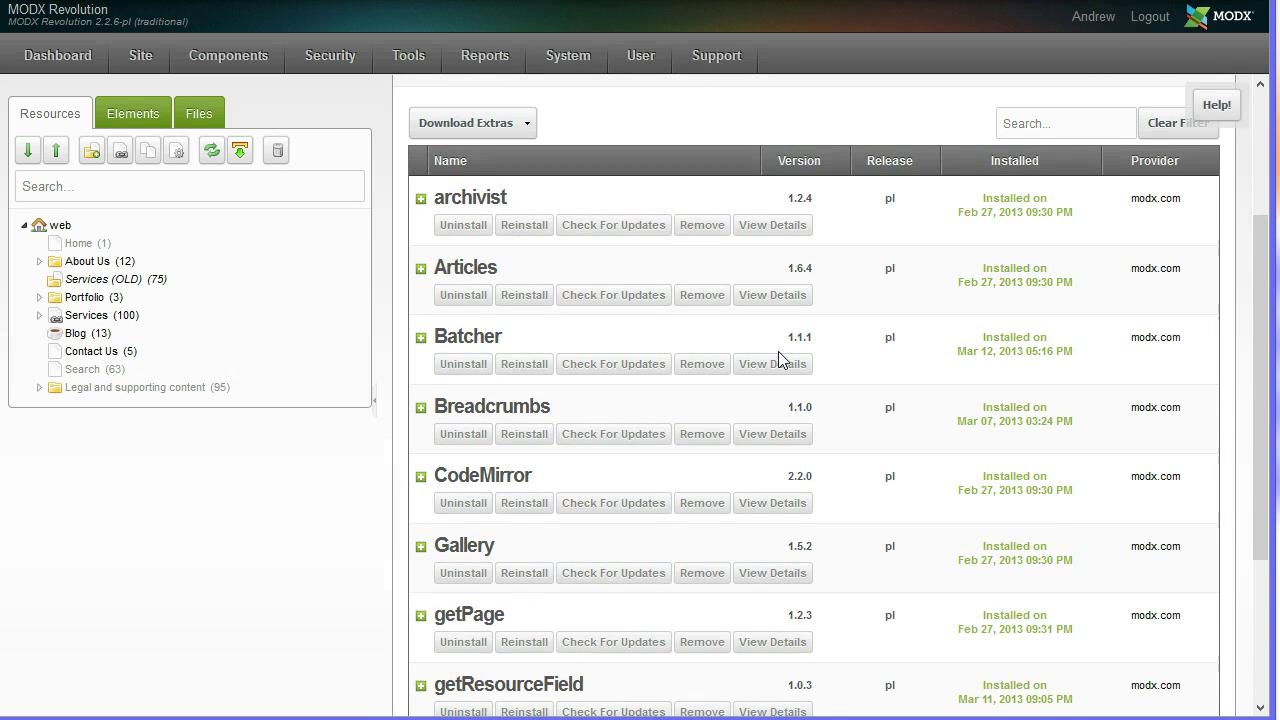
scroll(778, 351, up, 2)
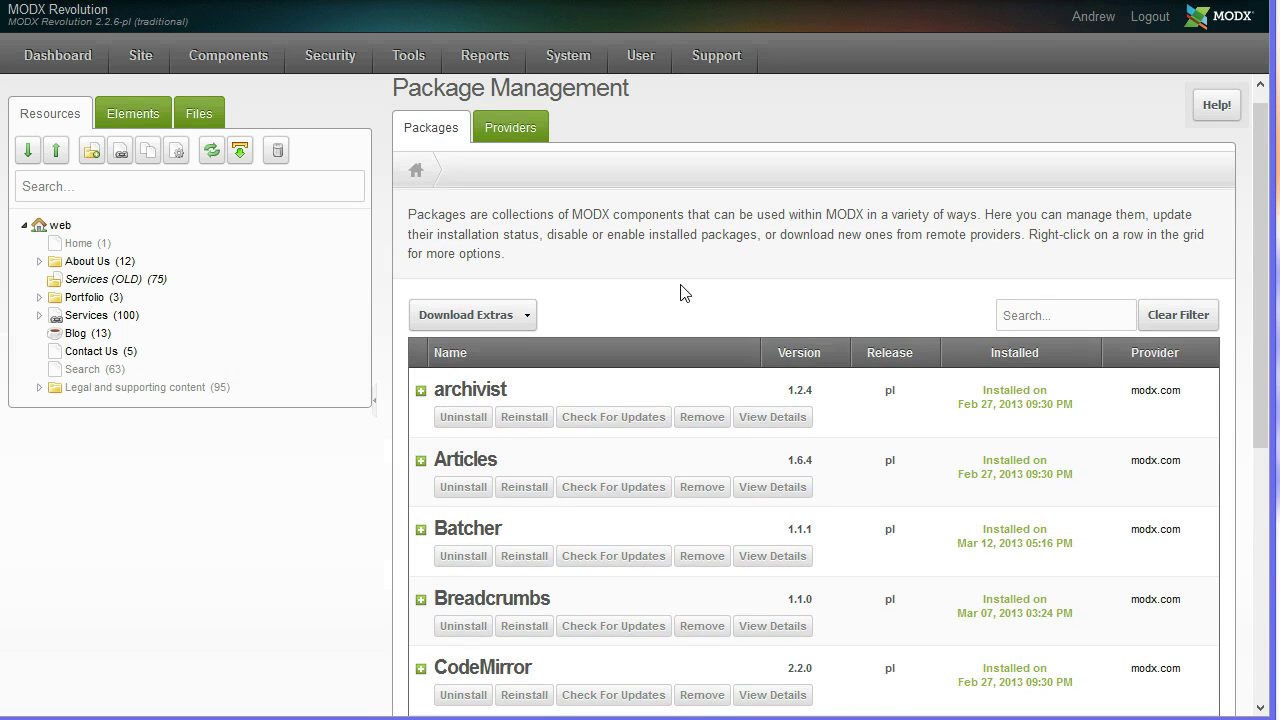
drag(540, 255, 434, 218)
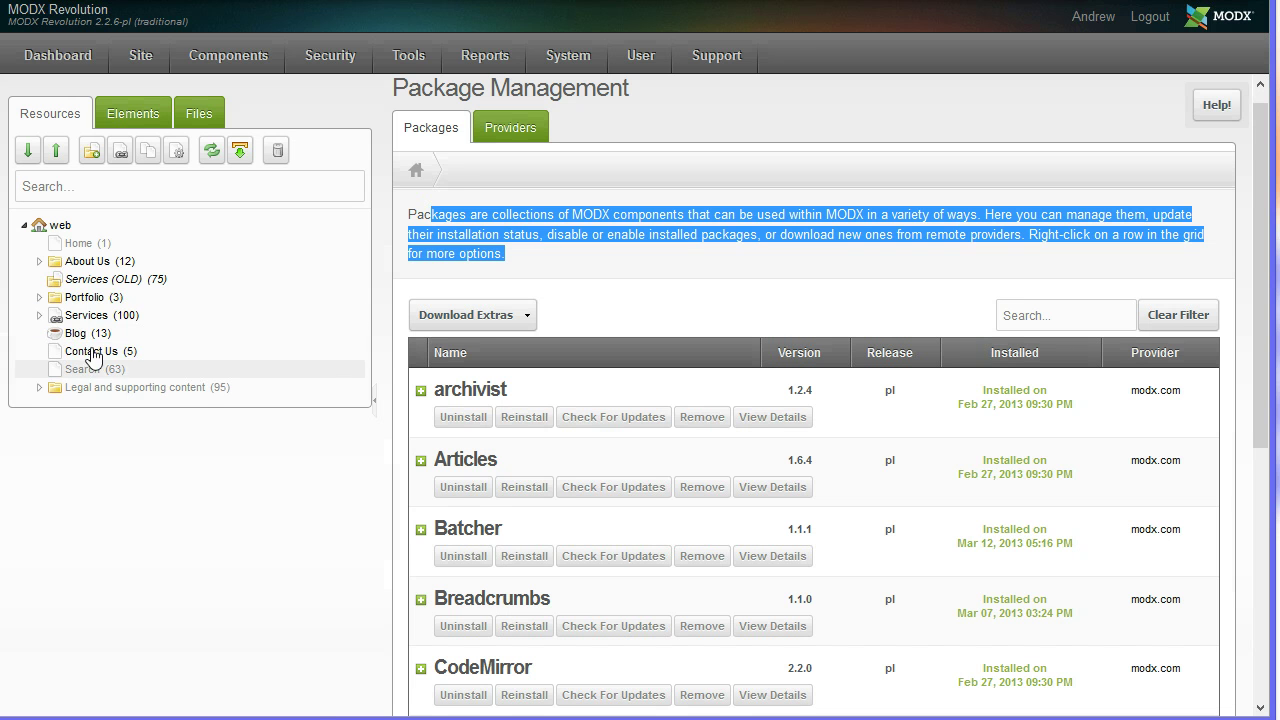
Expand Services and its Core Services folder in the resource tree, and open the Content Managed Websites page for editing.
click(38, 298)
click(38, 298)
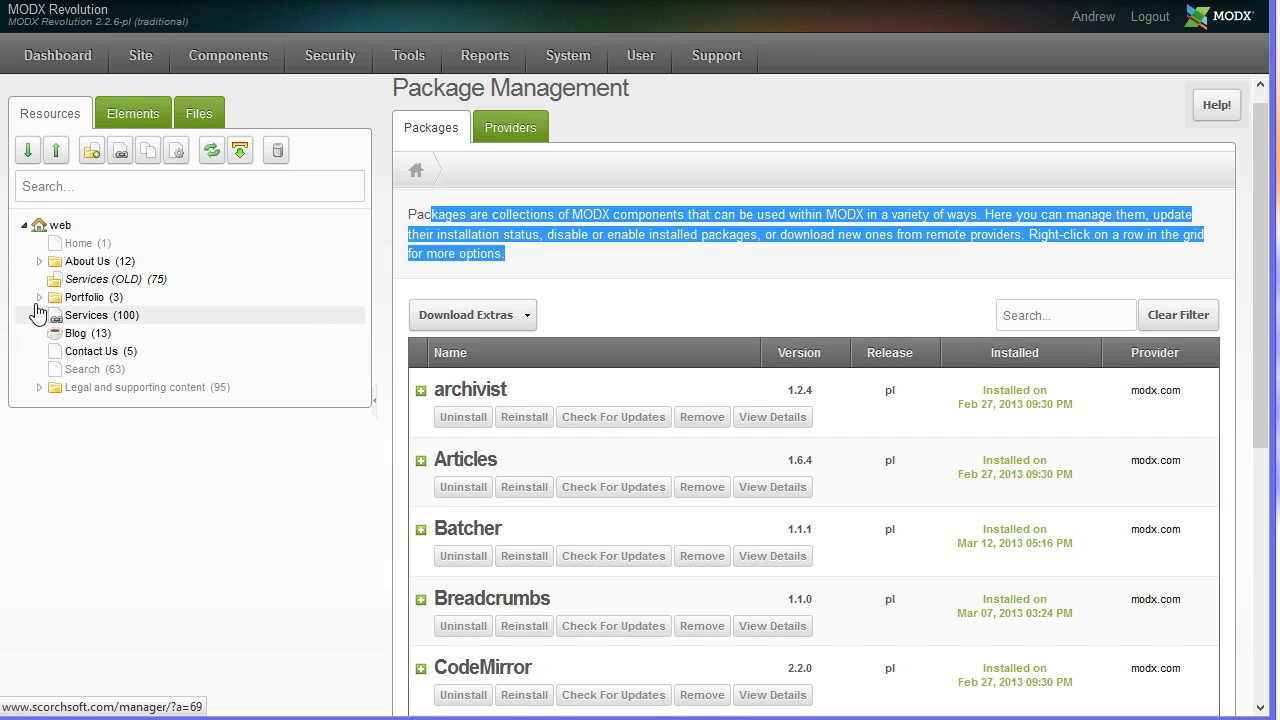
click(39, 316)
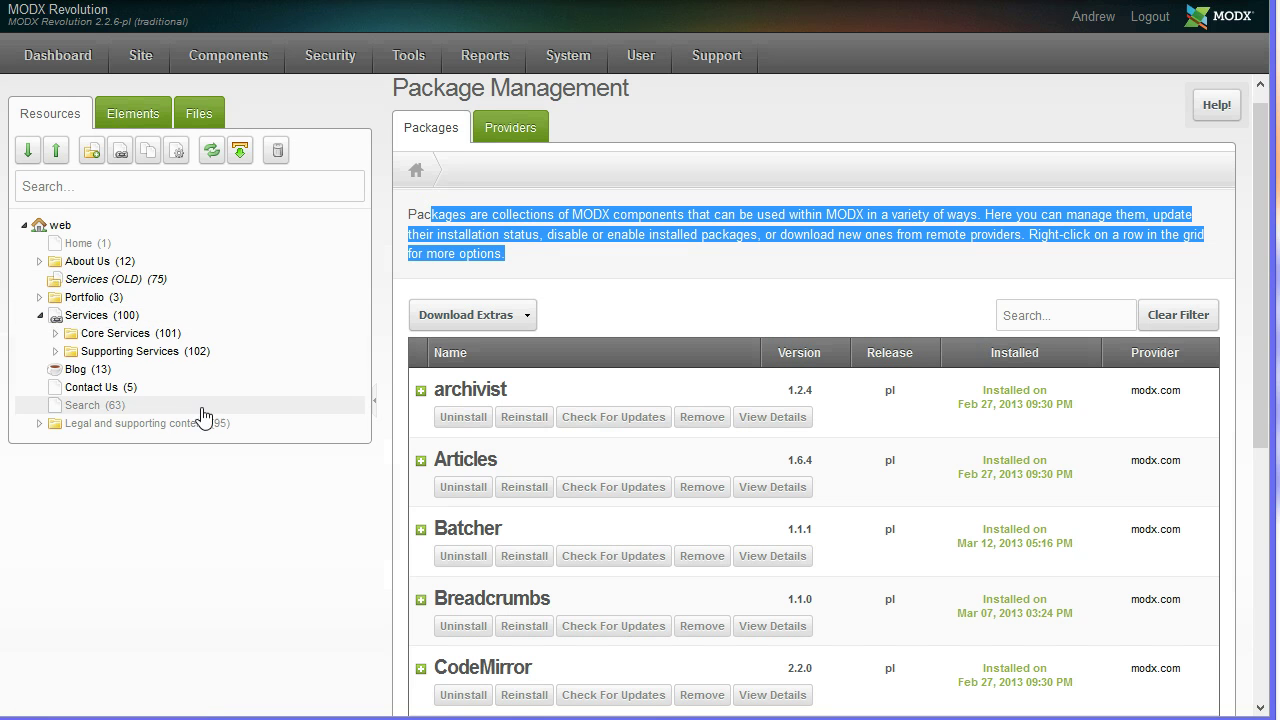
click(56, 334)
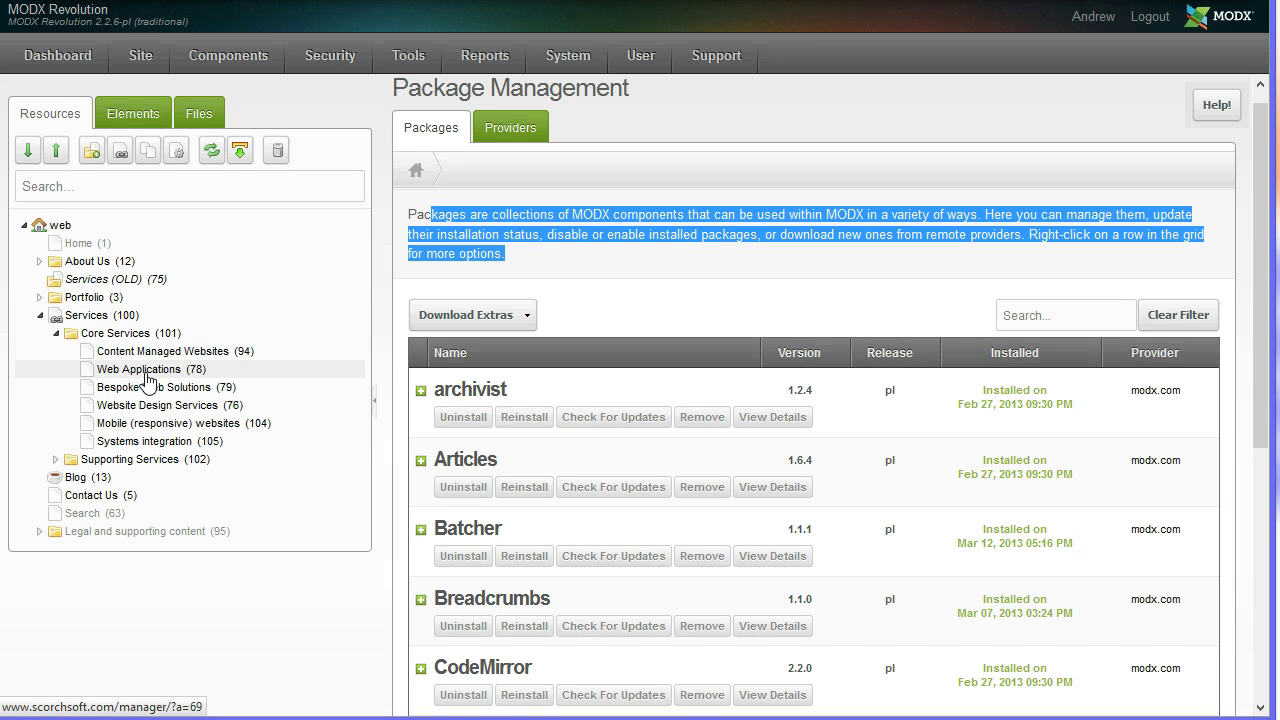
click(149, 356)
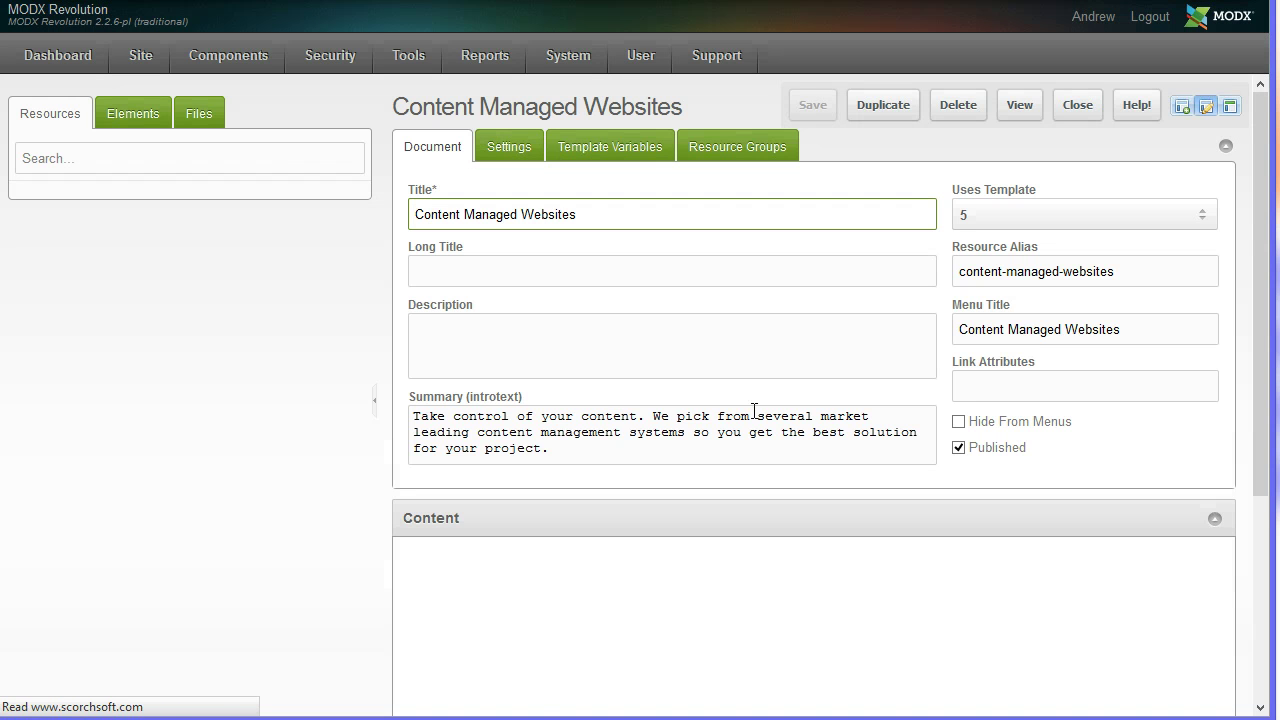
Examine the page's template variables in the General, Right Column and Value Proposition categories.
click(624, 148)
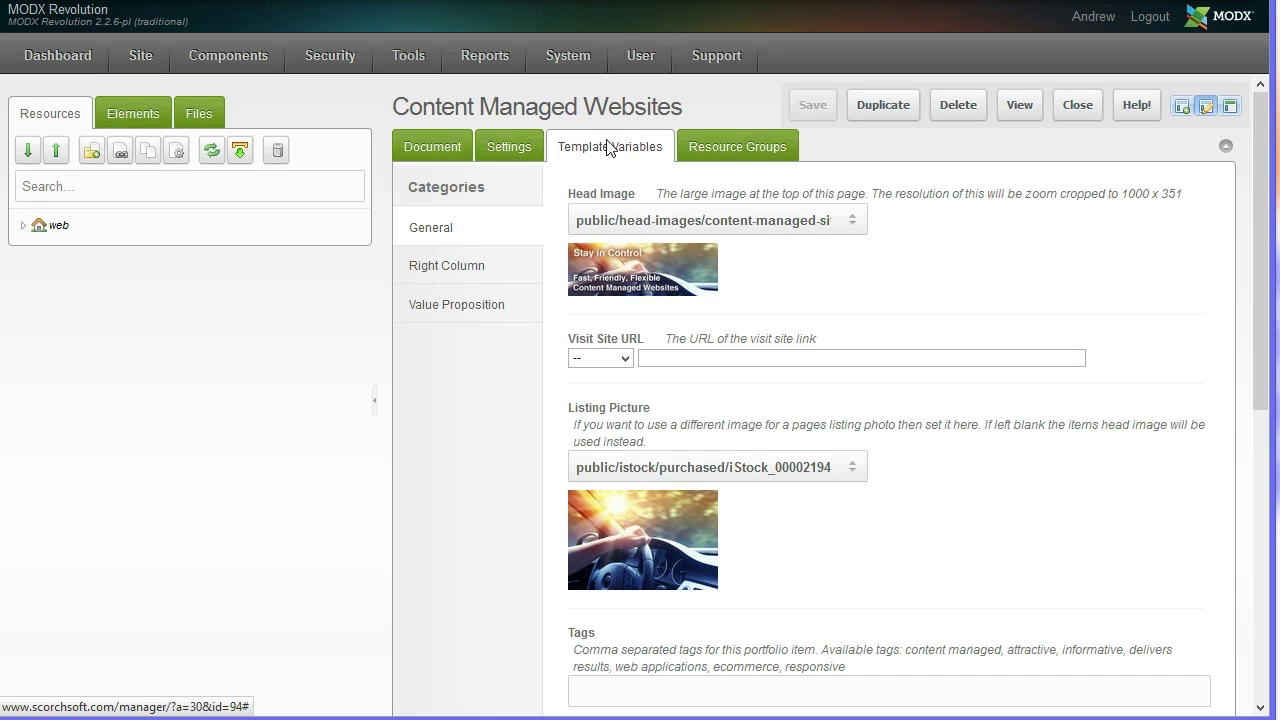
mouse_move(1260, 251)
mouse_down()
mouse_move(1266, 380)
mouse_move(1263, 258)
mouse_up()
click(480, 262)
click(460, 306)
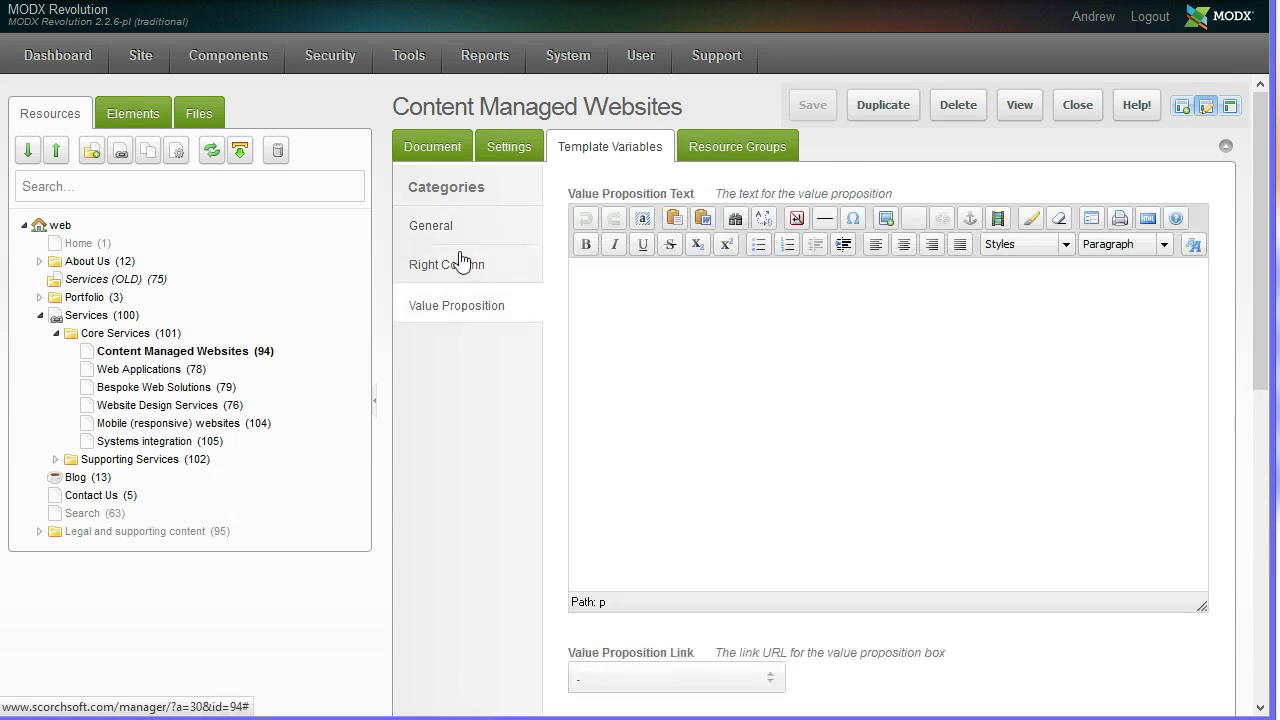
click(462, 262)
click(457, 232)
click(480, 280)
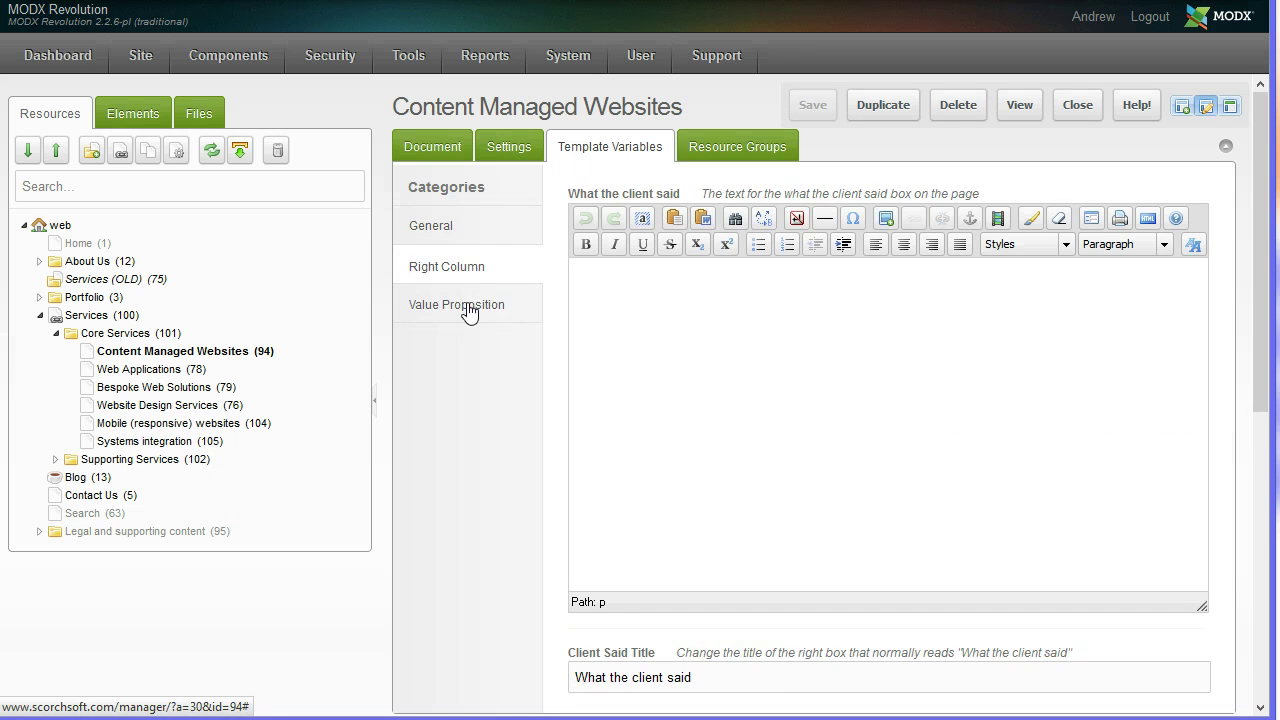
click(469, 313)
click(472, 266)
click(452, 230)
click(449, 266)
click(448, 305)
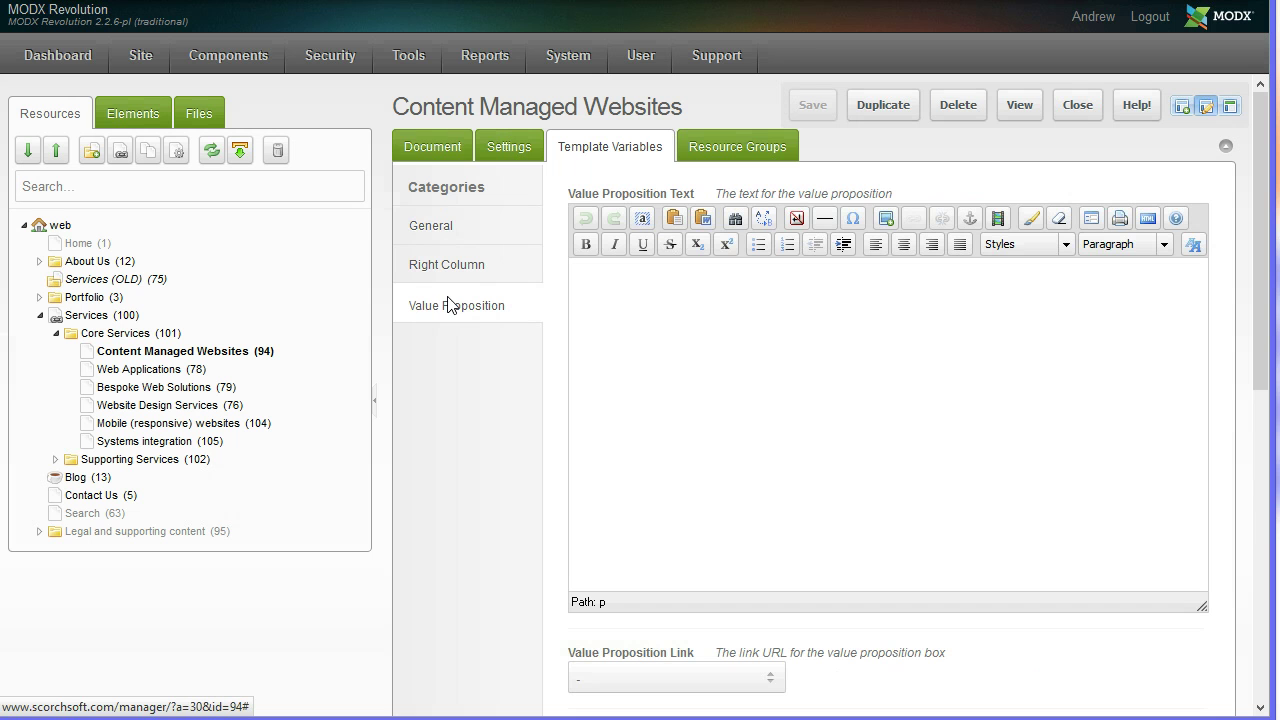
Browse the templates available for the Content Managed Websites page, leaving Portfolio Page selected.
click(427, 140)
click(1204, 216)
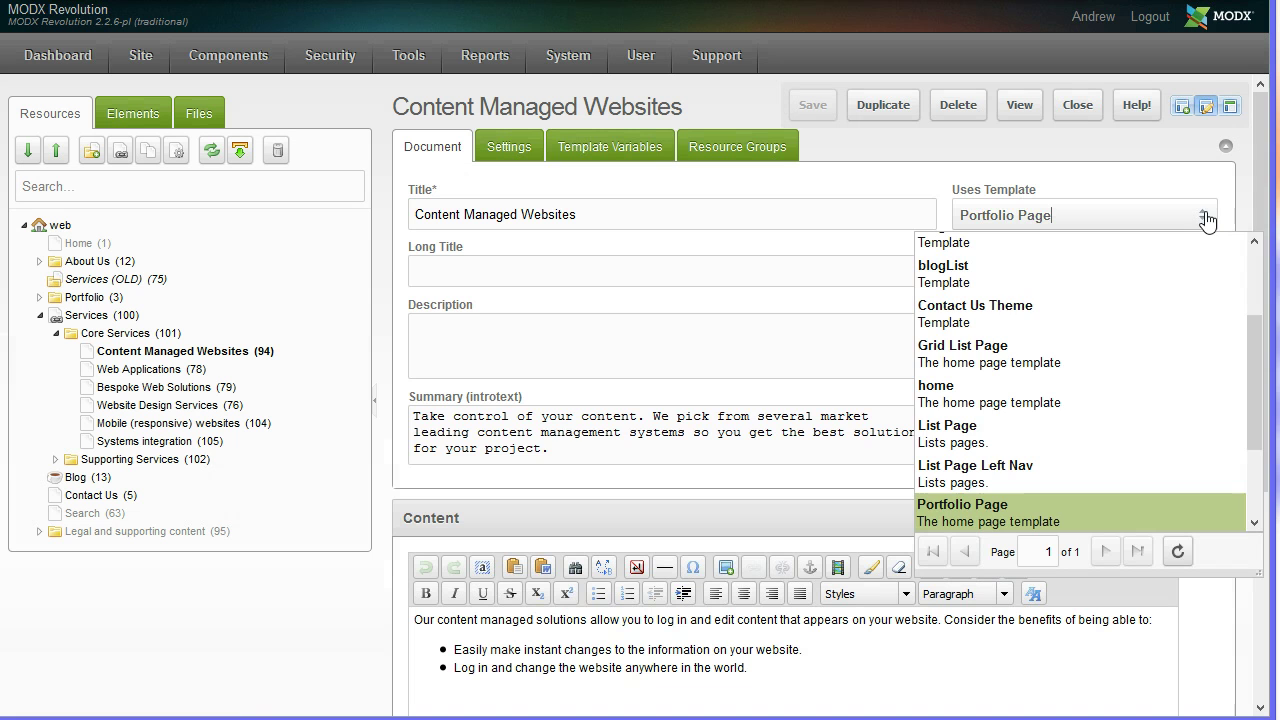
drag(1262, 450, 1272, 384)
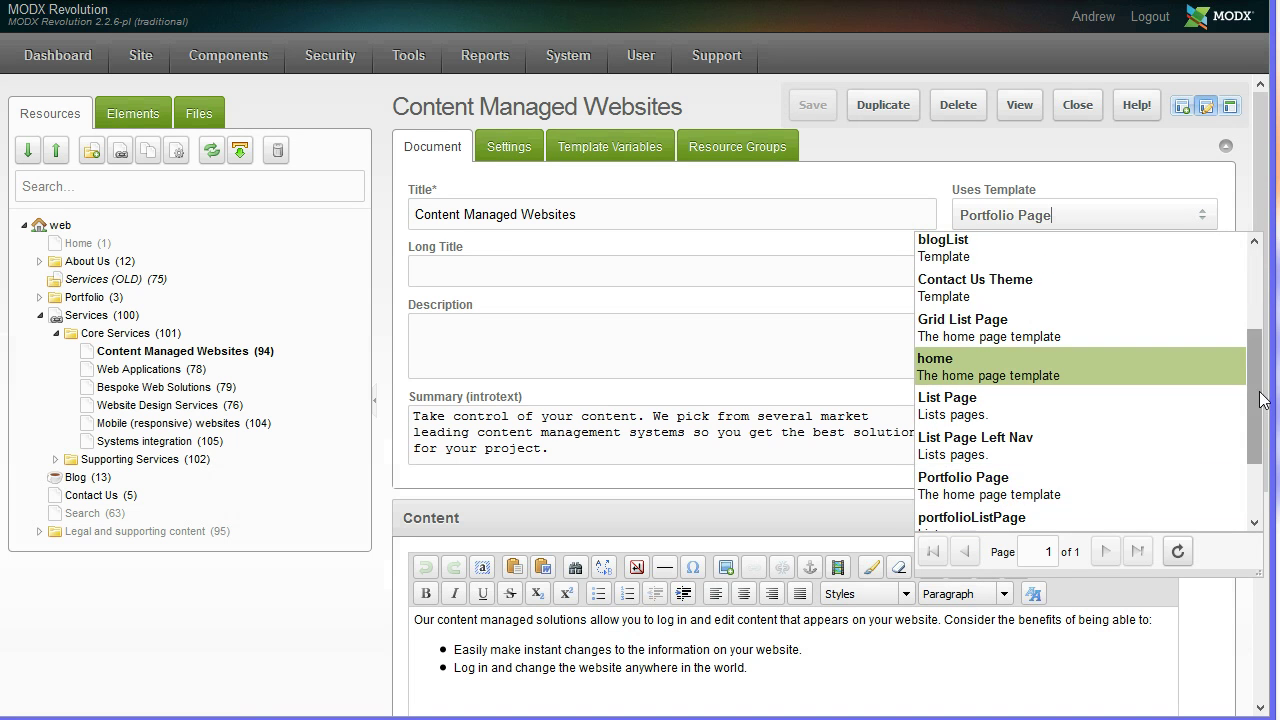
scroll(1265, 384, up, 2)
click(626, 188)
Revisit the page's template variable categories, from Right Column and General through to Value Proposition.
click(619, 158)
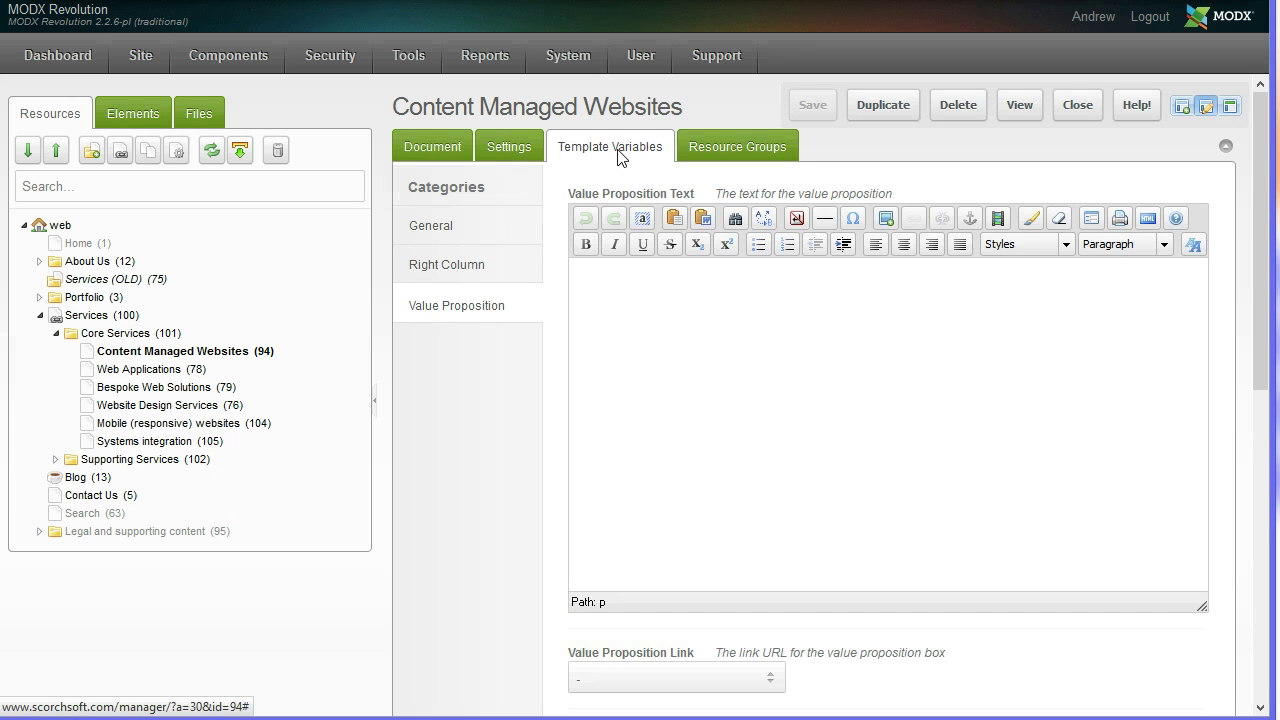
click(479, 280)
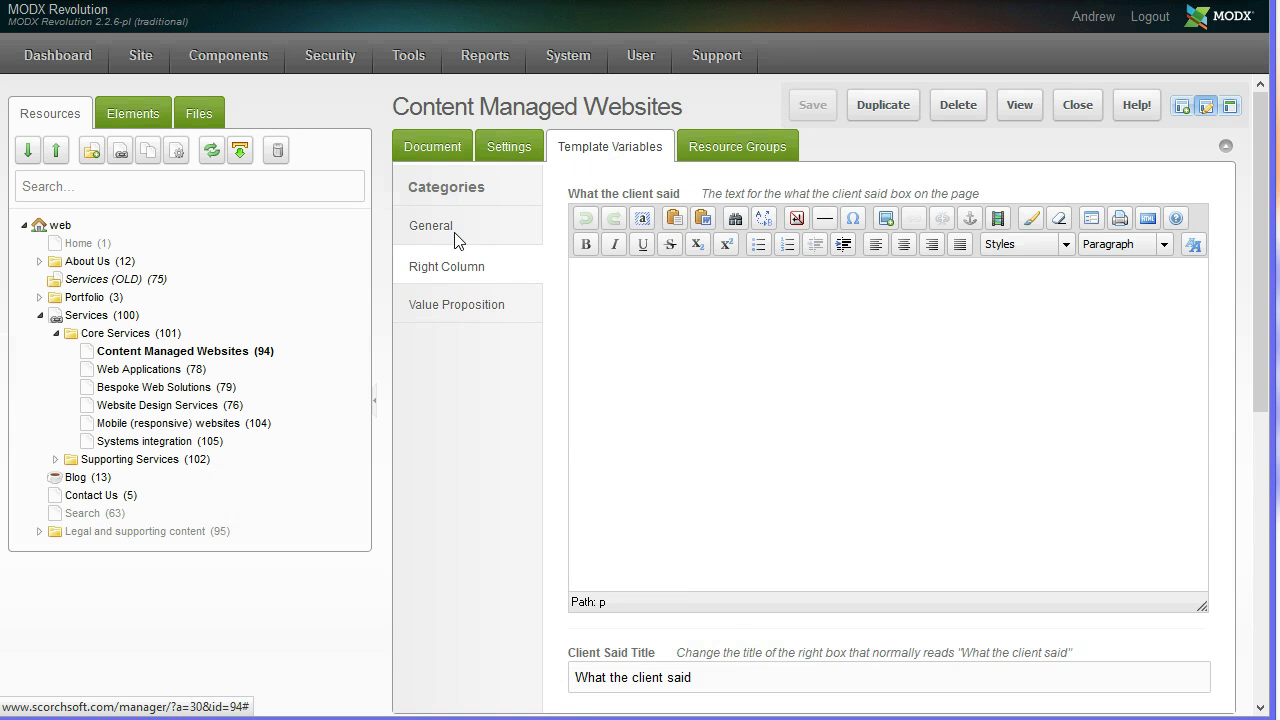
click(455, 240)
click(447, 270)
click(446, 312)
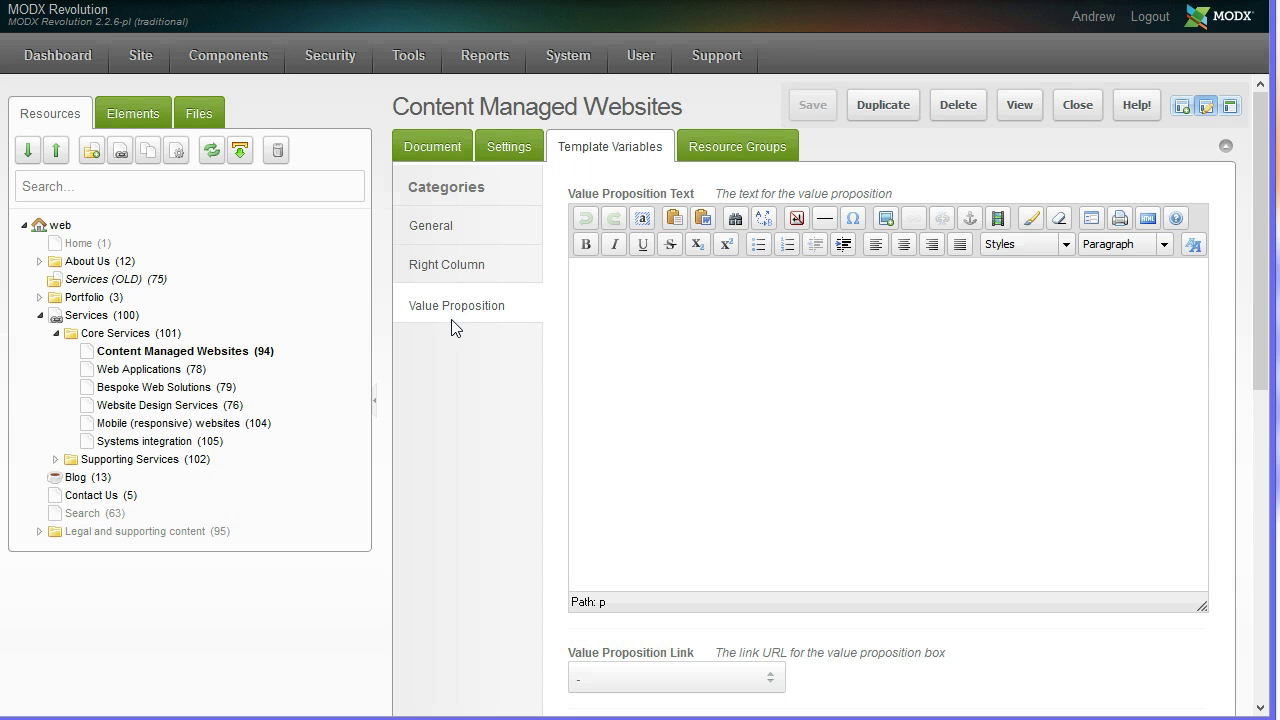
Return to the page's main document fields and look over its content.
click(441, 145)
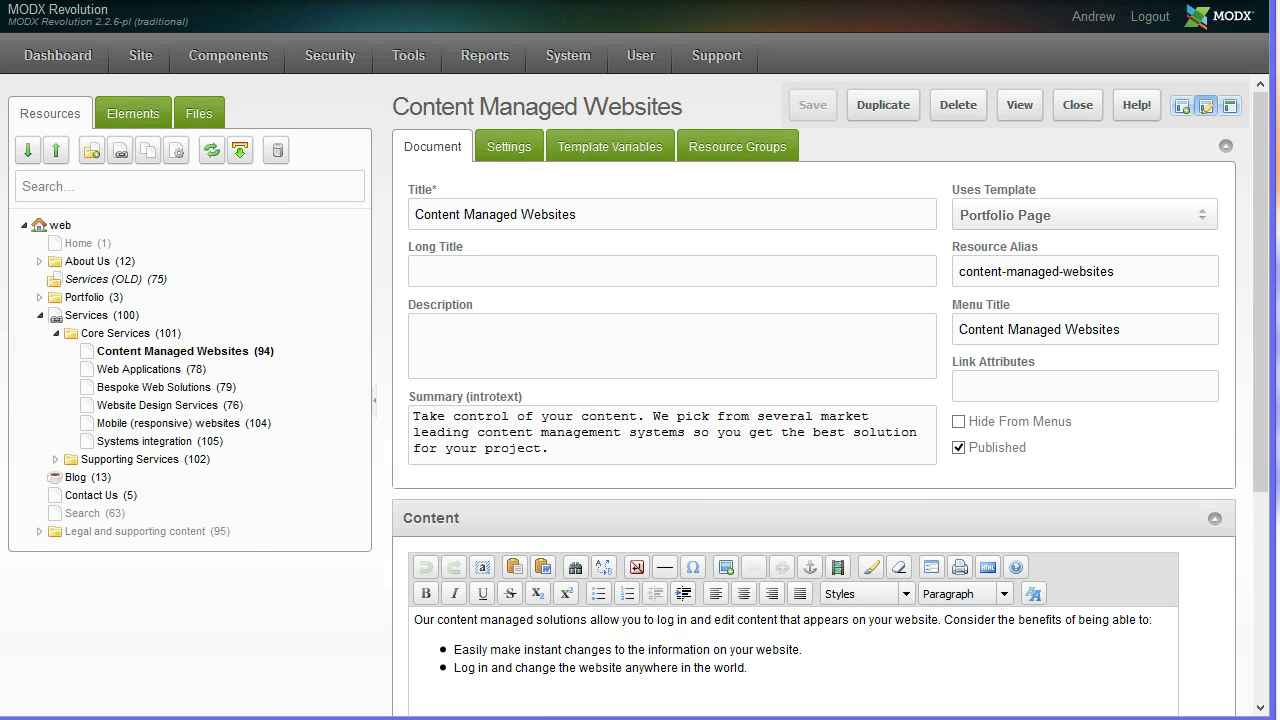
scroll(1266, 360, down, 2)
scroll(1266, 360, up, 2)
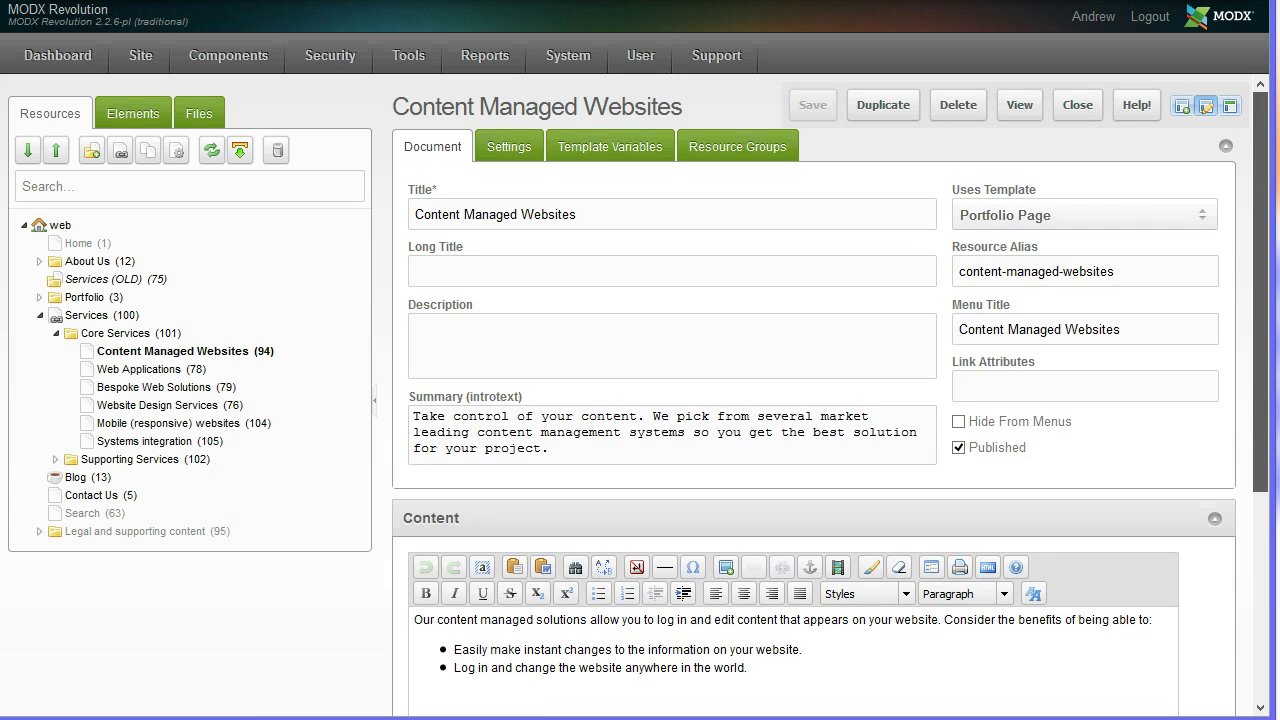
Review the Content Managed Websites page's template variables again by category, finishing on Value Proposition.
click(612, 150)
click(496, 236)
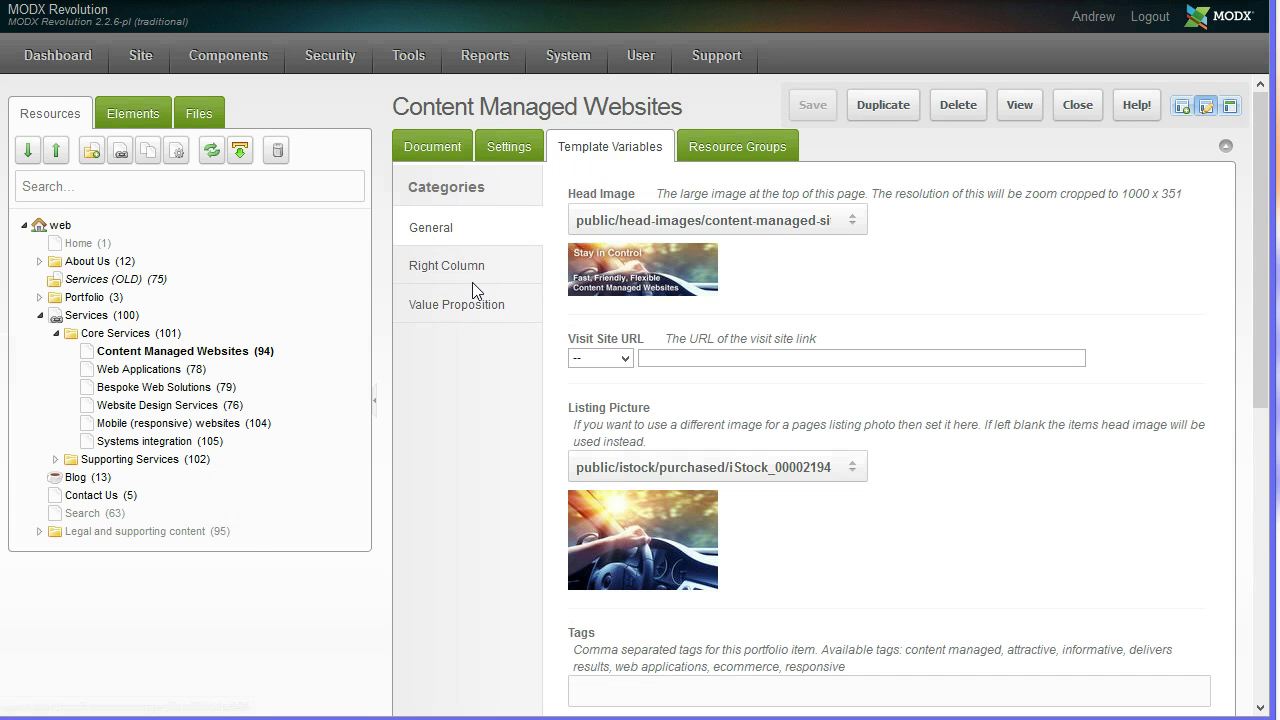
click(476, 283)
click(474, 305)
click(462, 240)
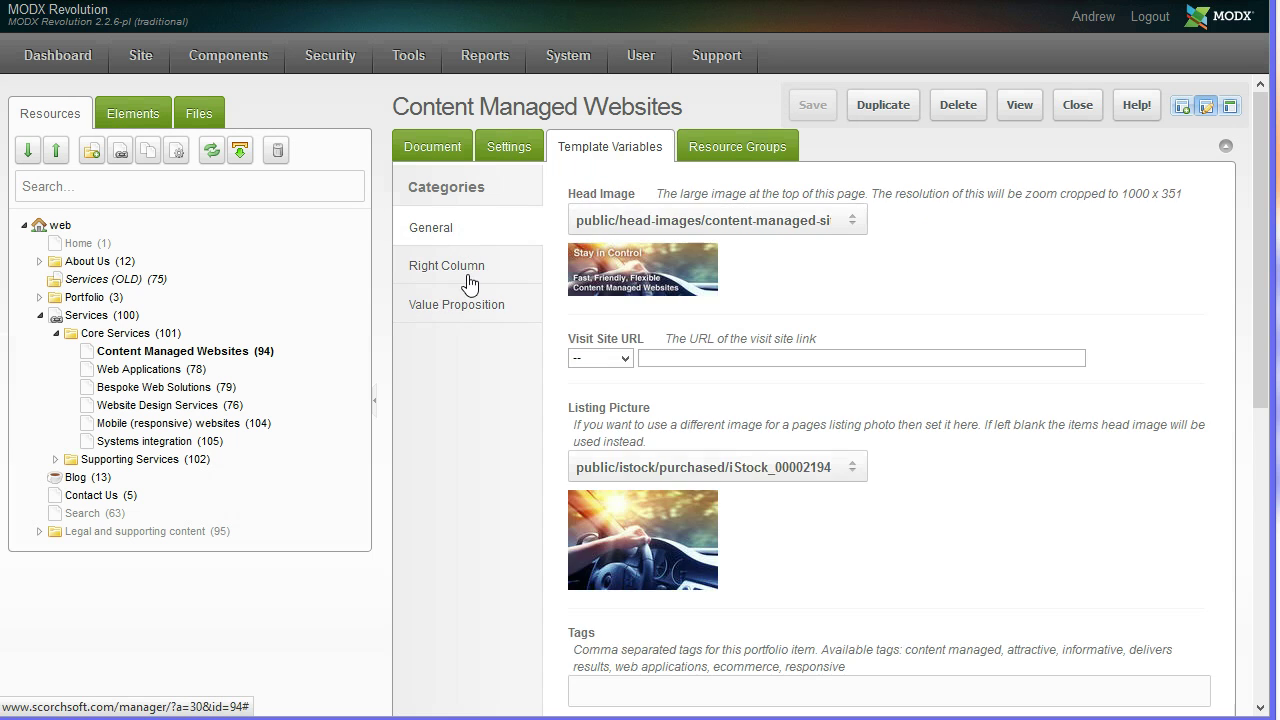
click(470, 284)
click(465, 300)
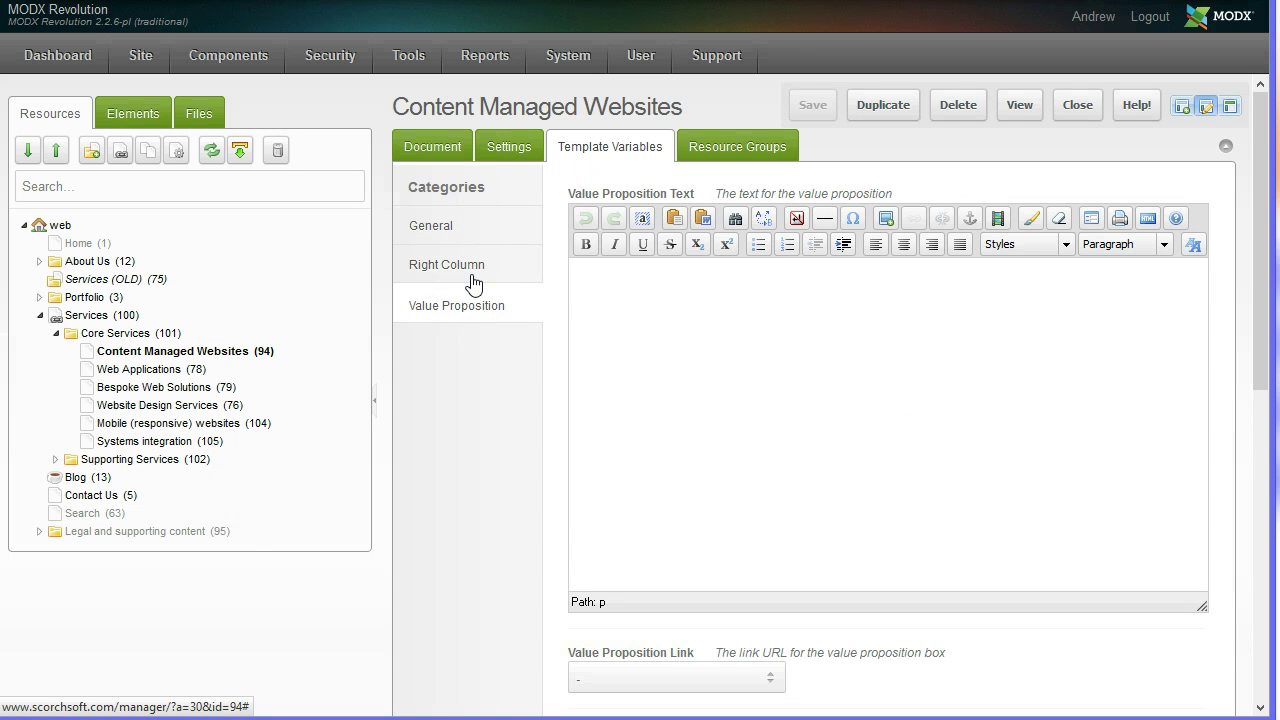
Open the Blog articles container from the resource tree and display its advanced settings.
click(100, 480)
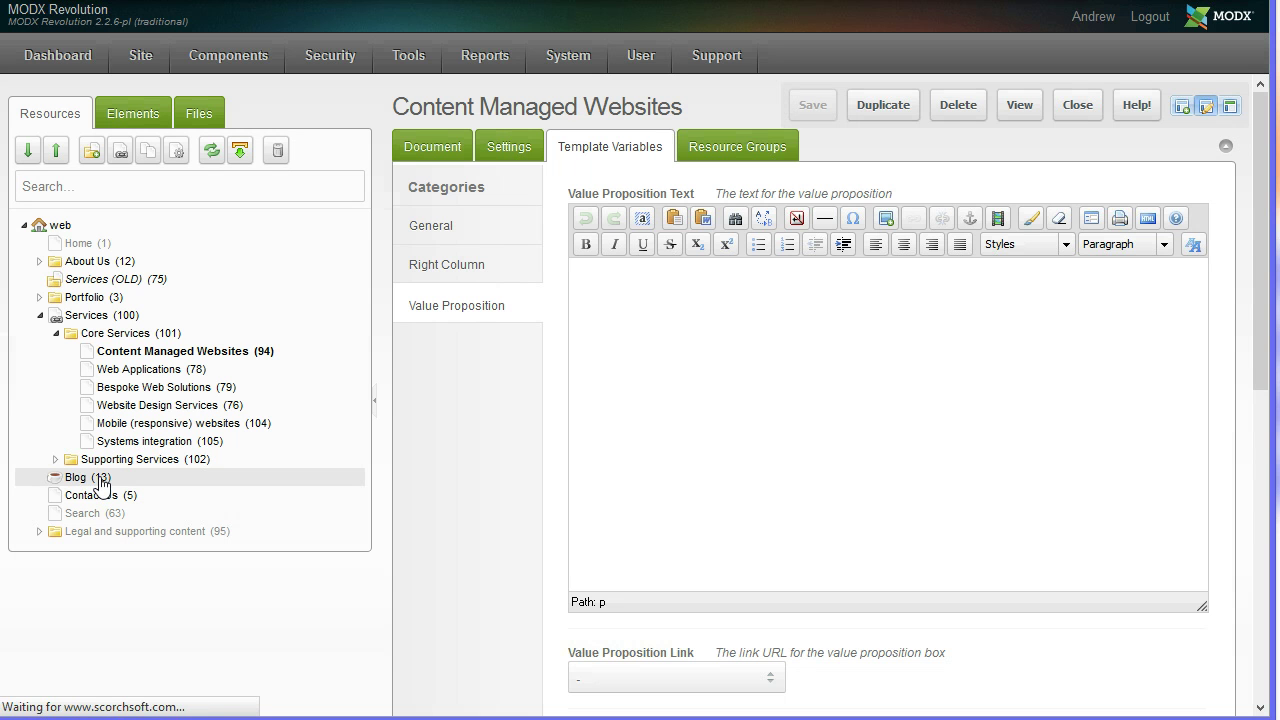
click(101, 481)
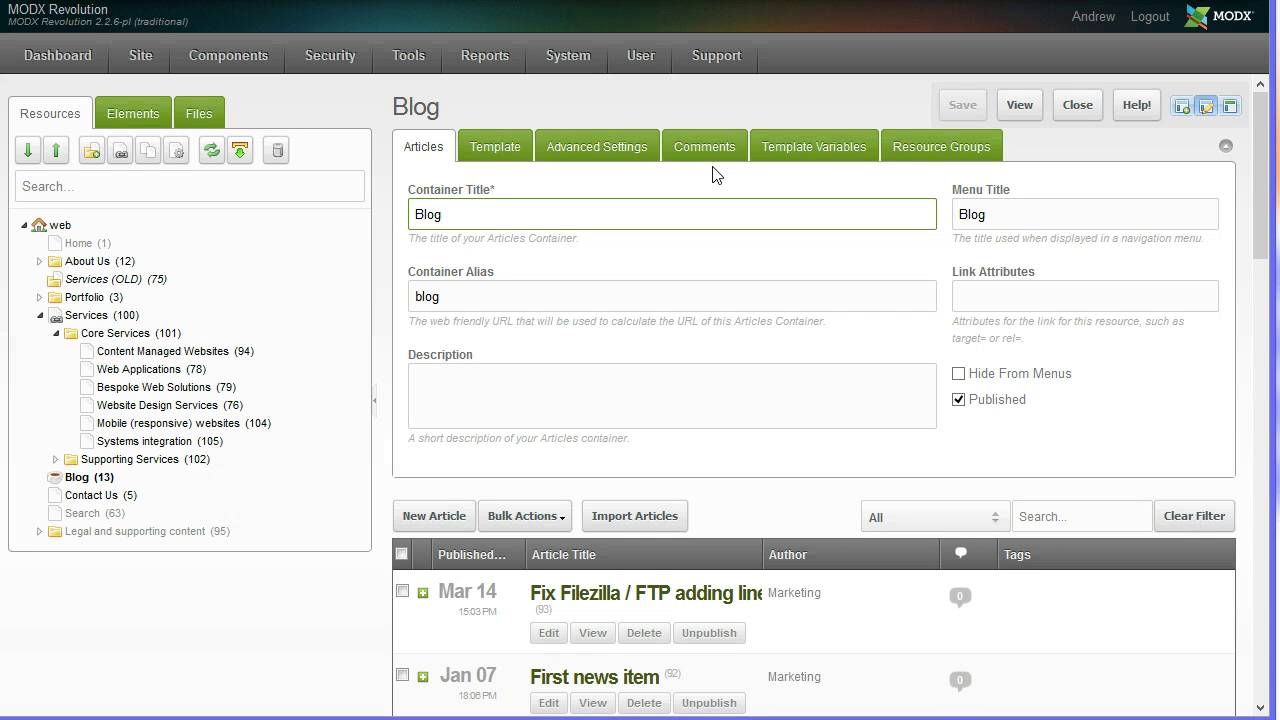
click(598, 150)
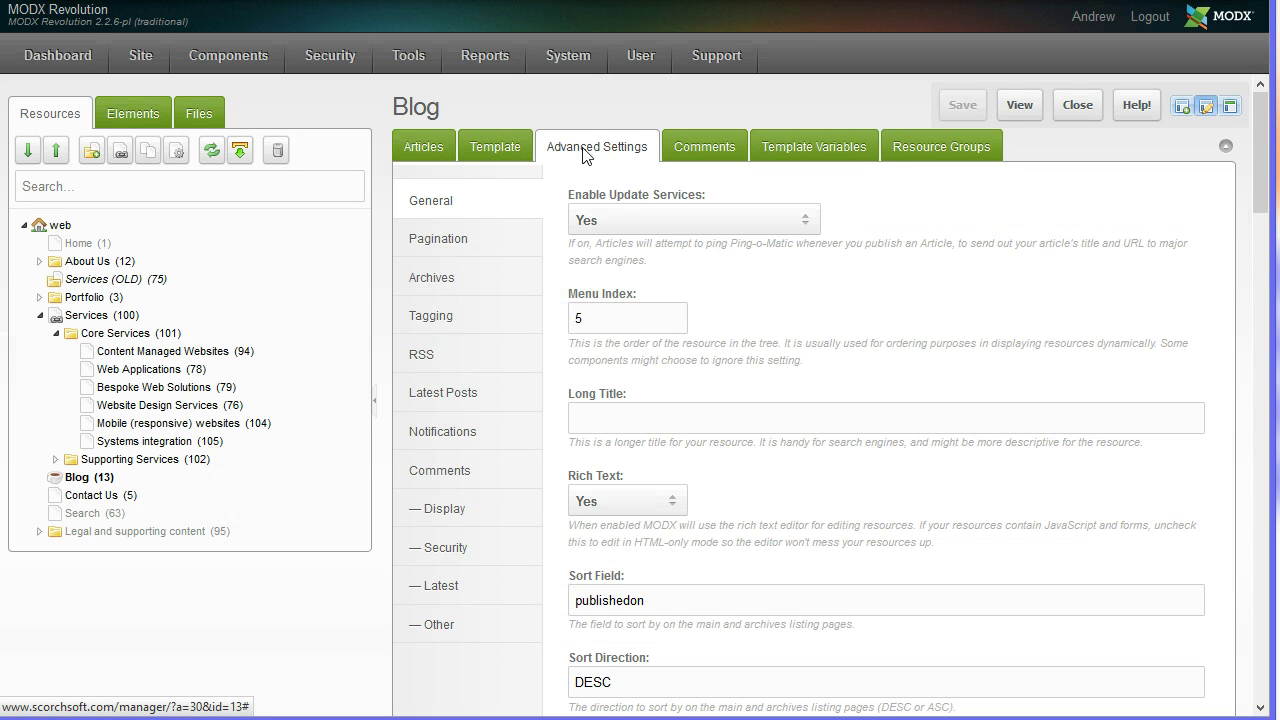
Examine the Blog's comment settings and its notification settings, including the Twitter and URL shortener options.
click(425, 472)
click(458, 432)
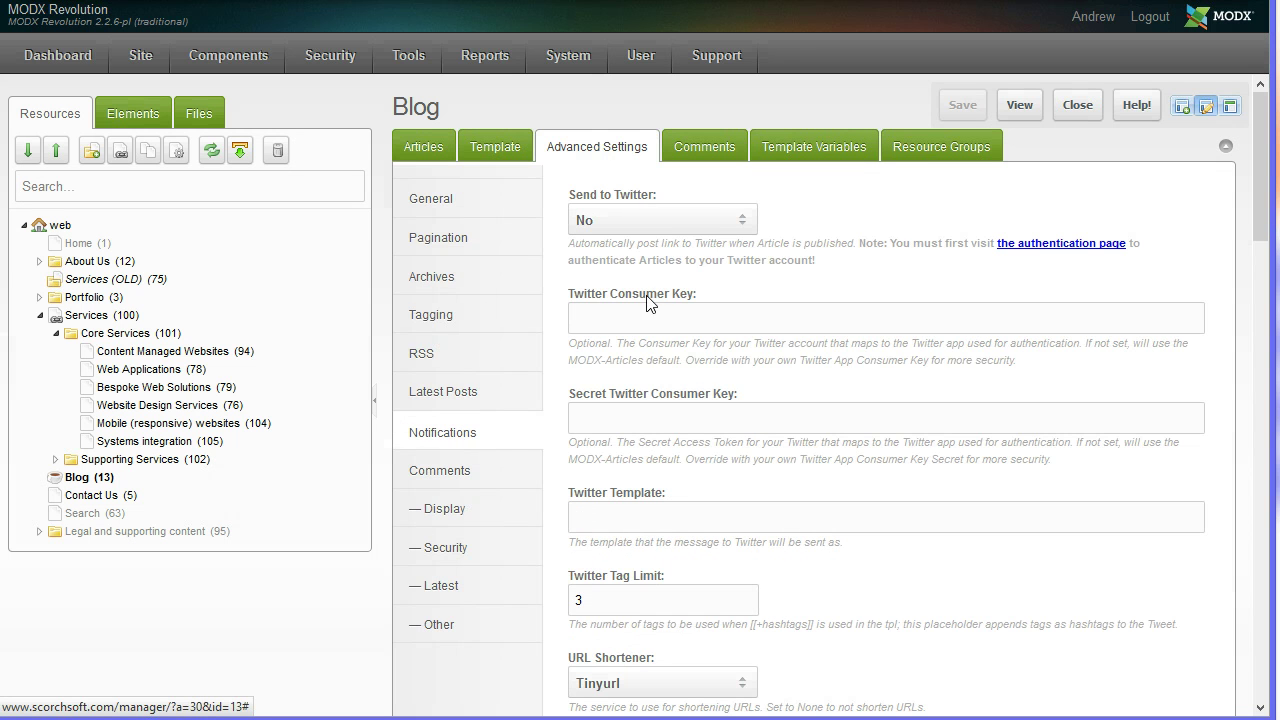
scroll(1000, 450, down, 2)
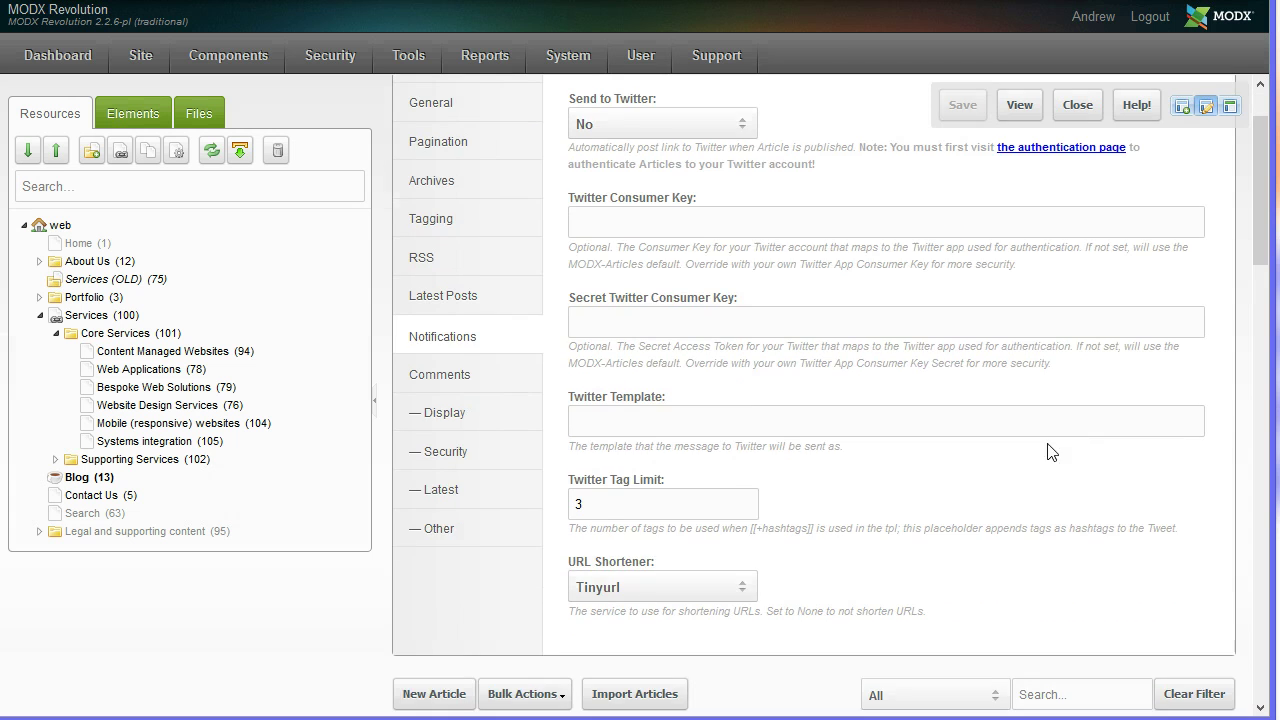
scroll(1050, 452, up, 2)
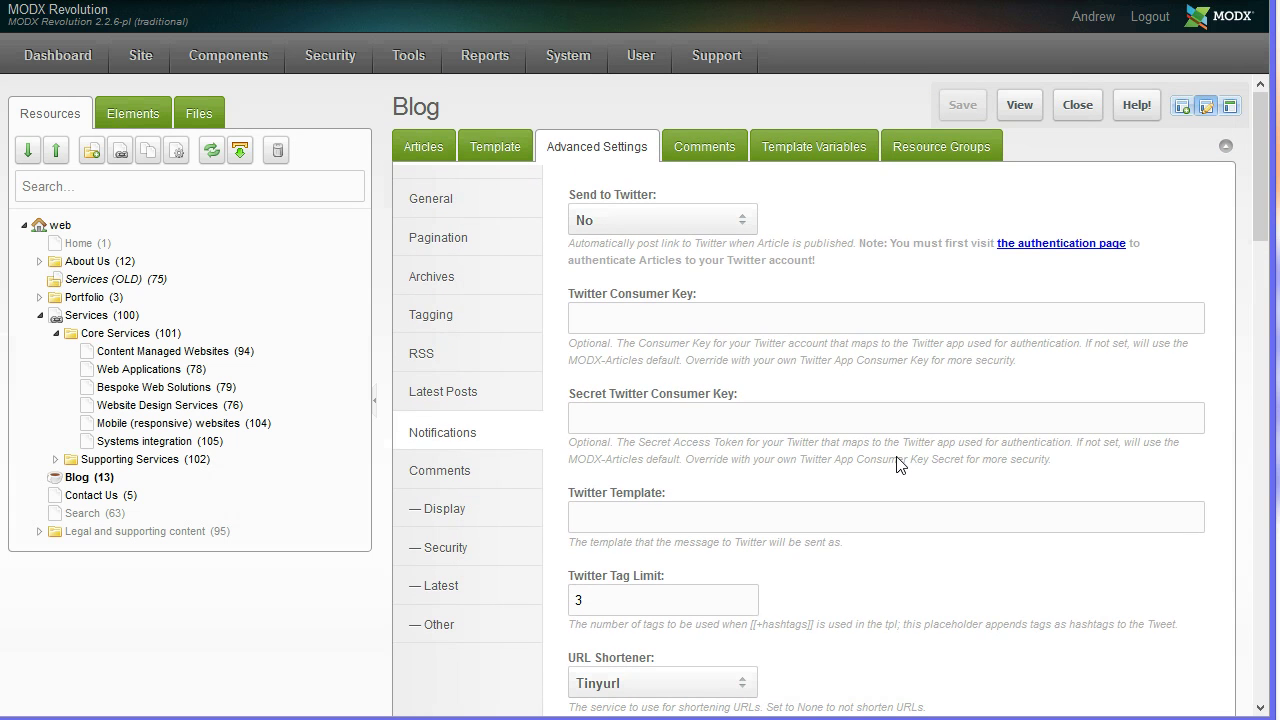